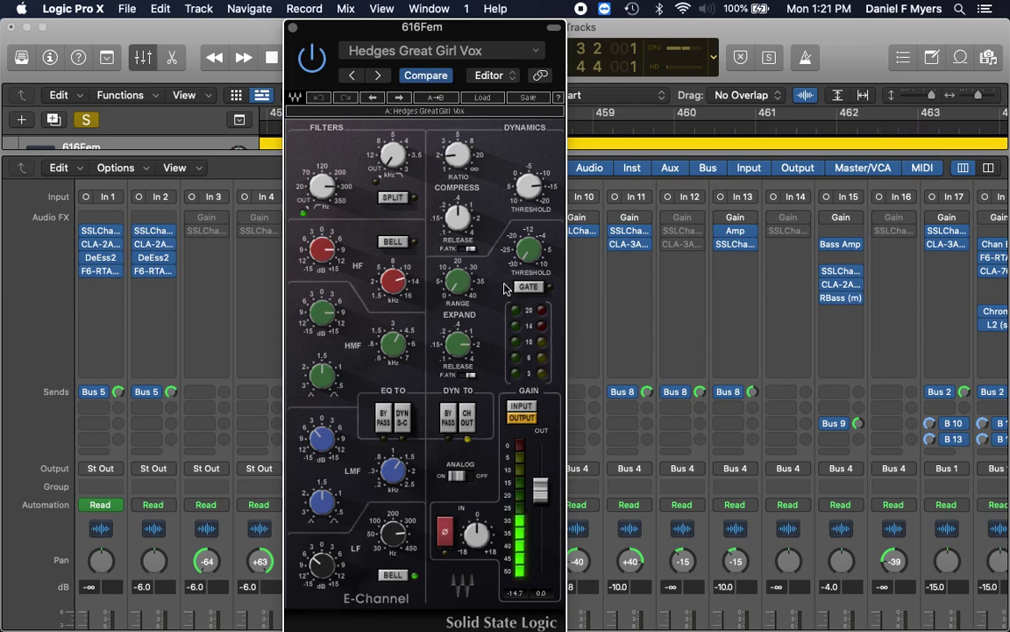
Step: Close the SSL channel plug-in and review the DeEsser 2 settings on the selected 616Fem vocal track
left_click(293, 29)
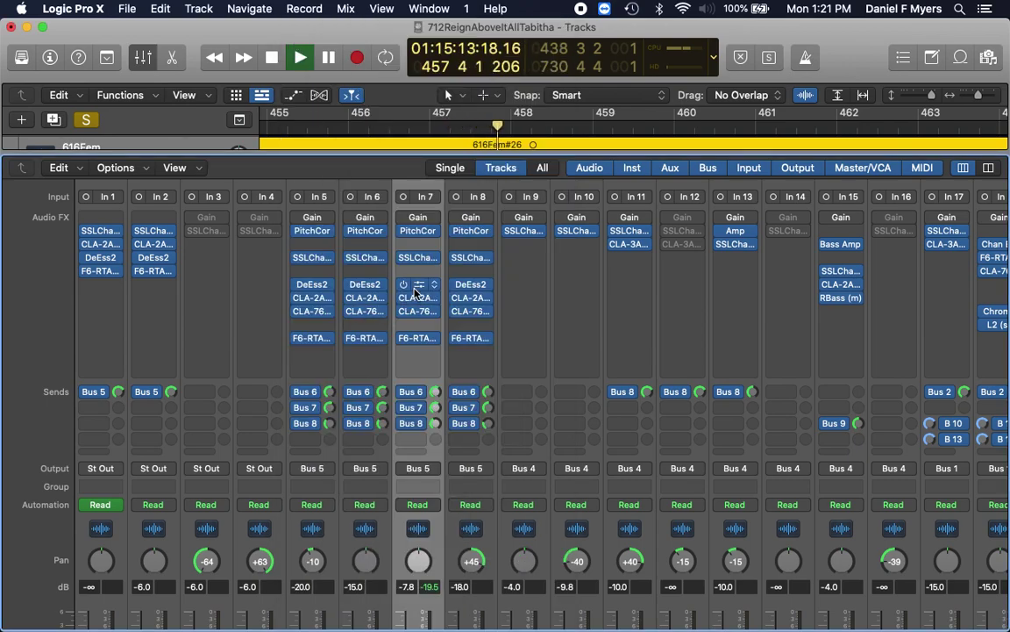
left_click(418, 287)
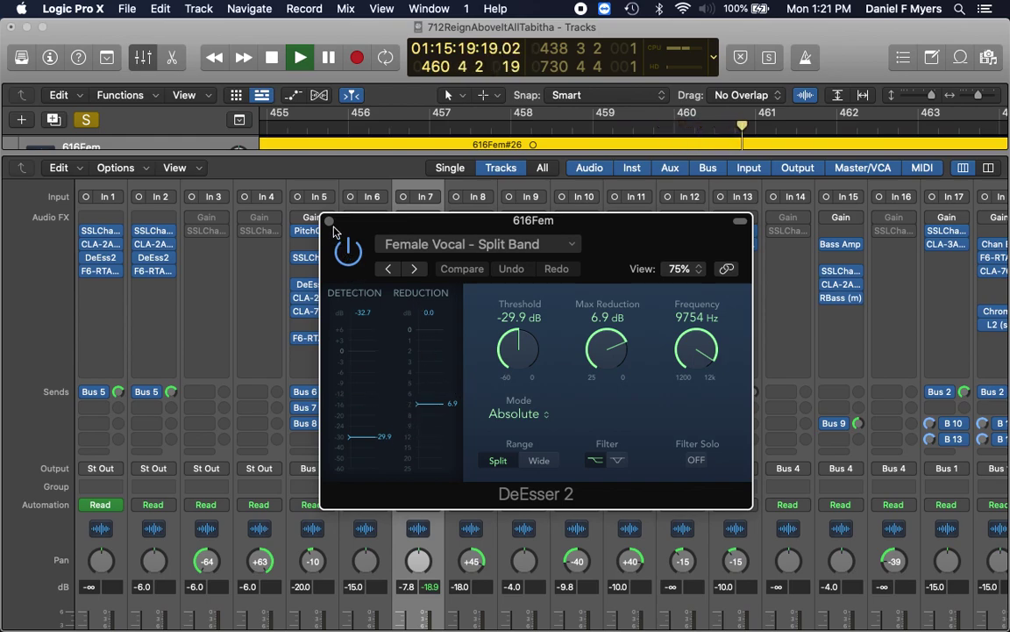
left_click(326, 221)
Step: Review the CLA-2A, CLA-76 and F6-RTA plug-ins on the selected 616Fem track, close them and pause playback
left_click(414, 297)
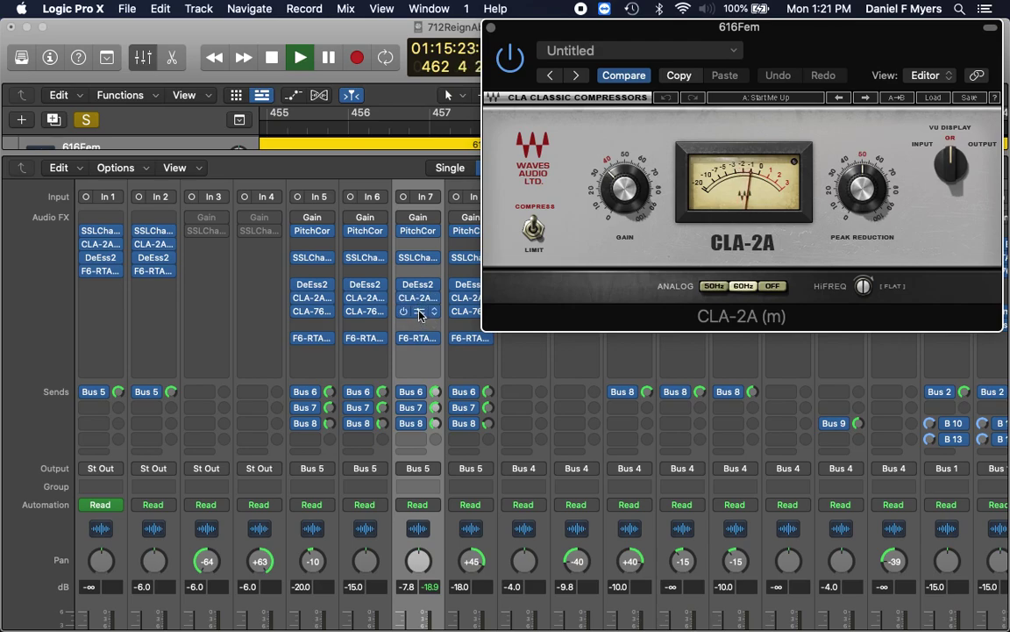
left_click(420, 311)
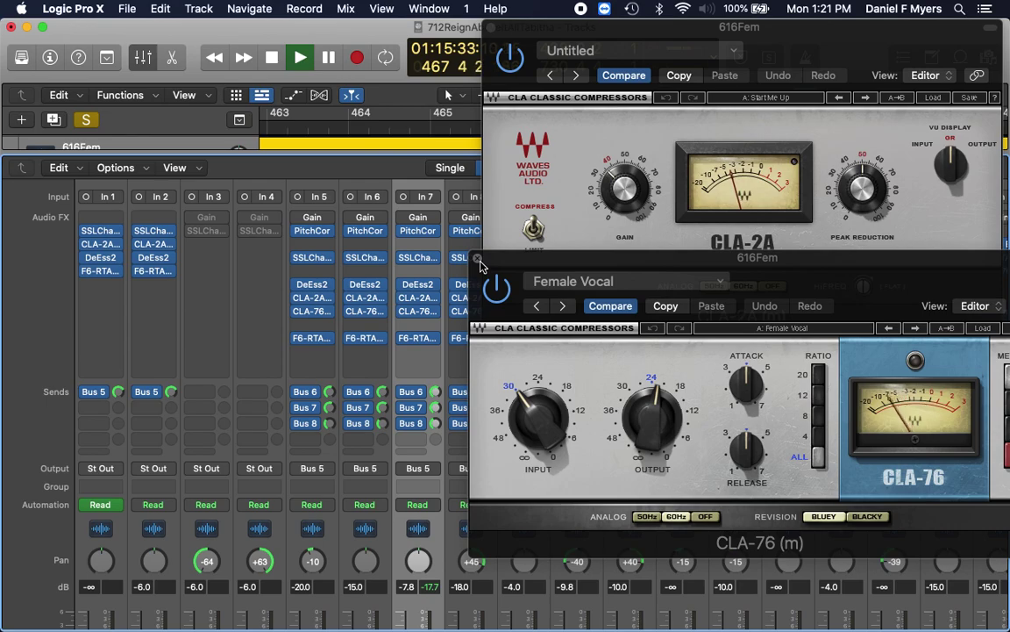
left_click(419, 338)
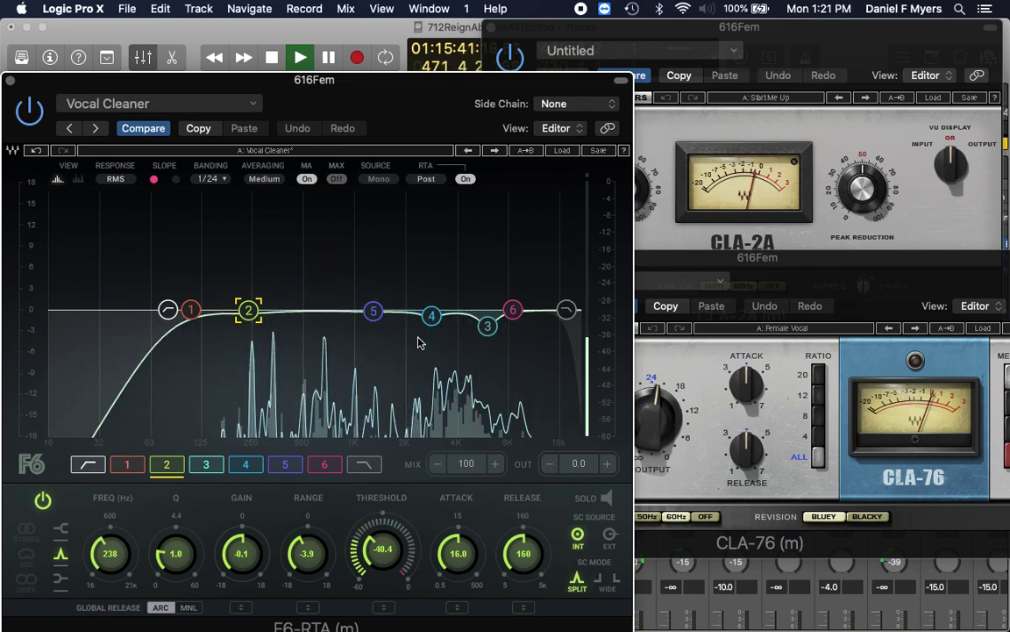
left_click(9, 81)
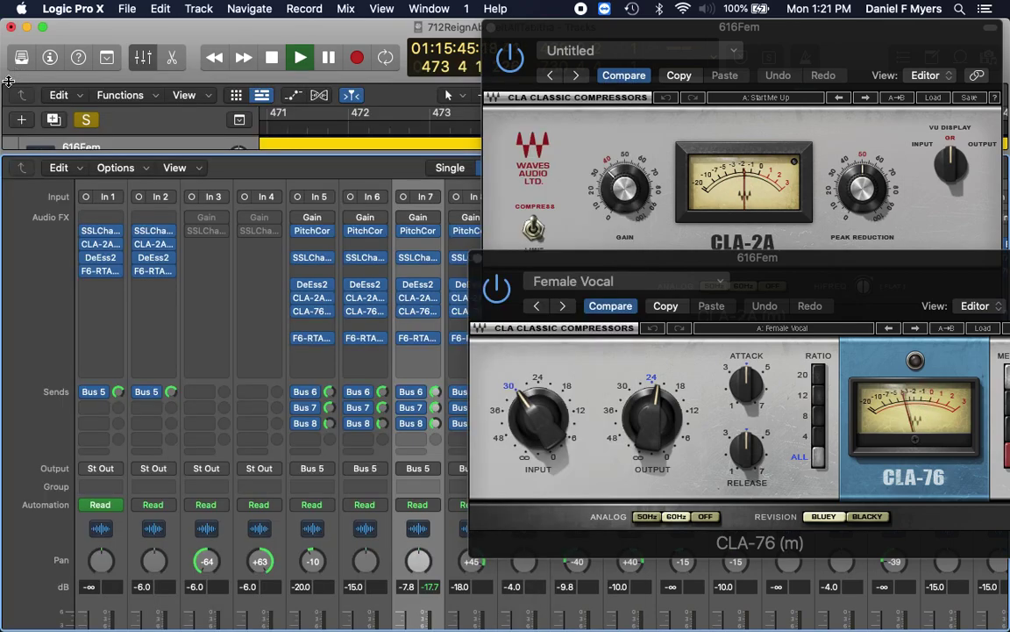
left_click(478, 260)
left_click(491, 29)
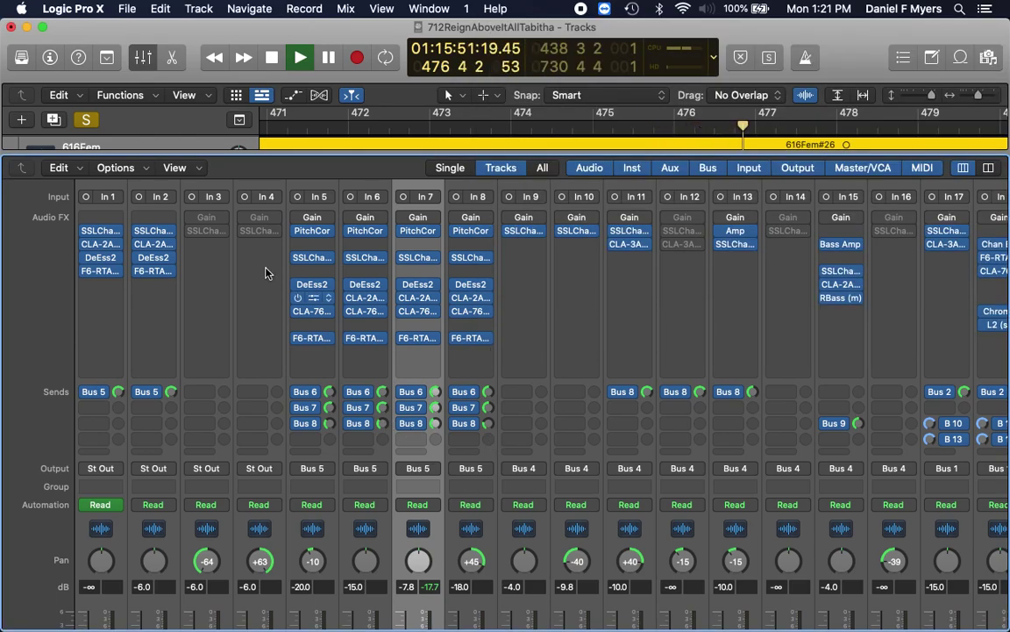
left_click(330, 58)
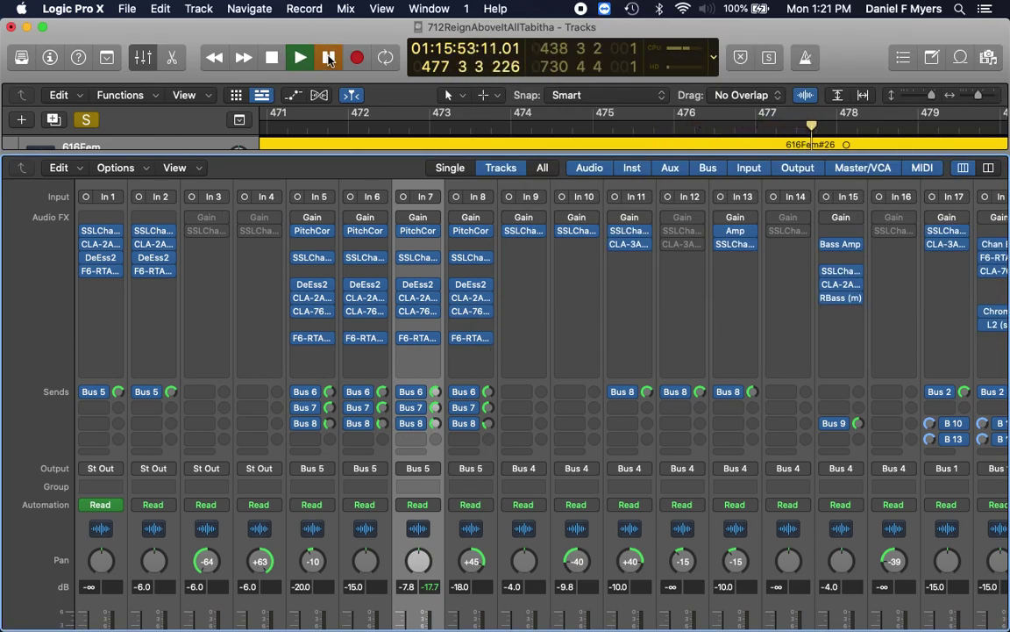
Step: Select the 616Voc bus, resume playback and review its SSL E-Channel plug-in
scroll(527, 513, "down", 6)
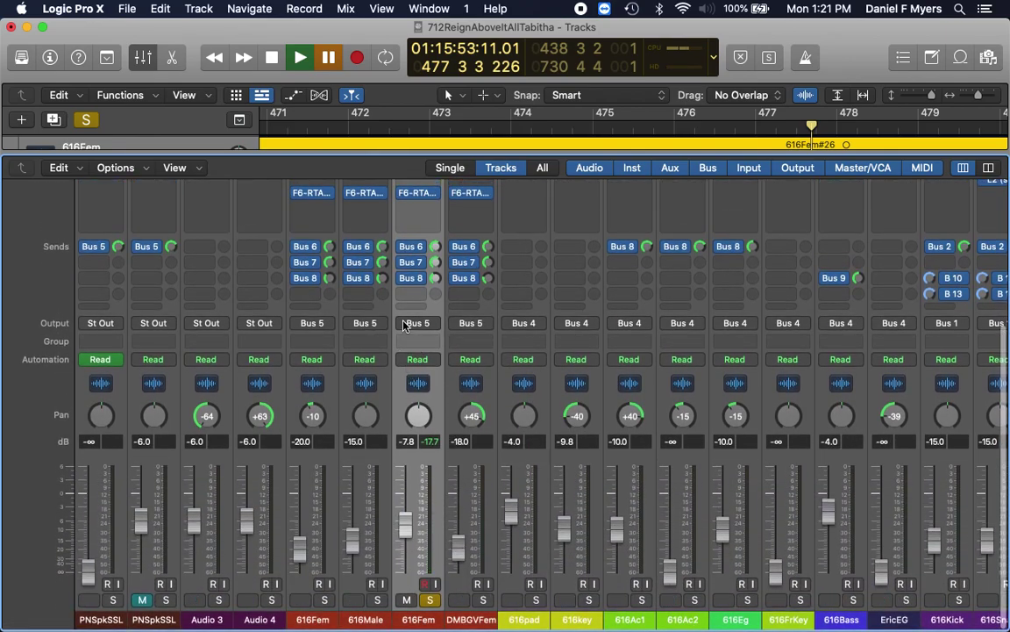
scroll(507, 440, "right", 15)
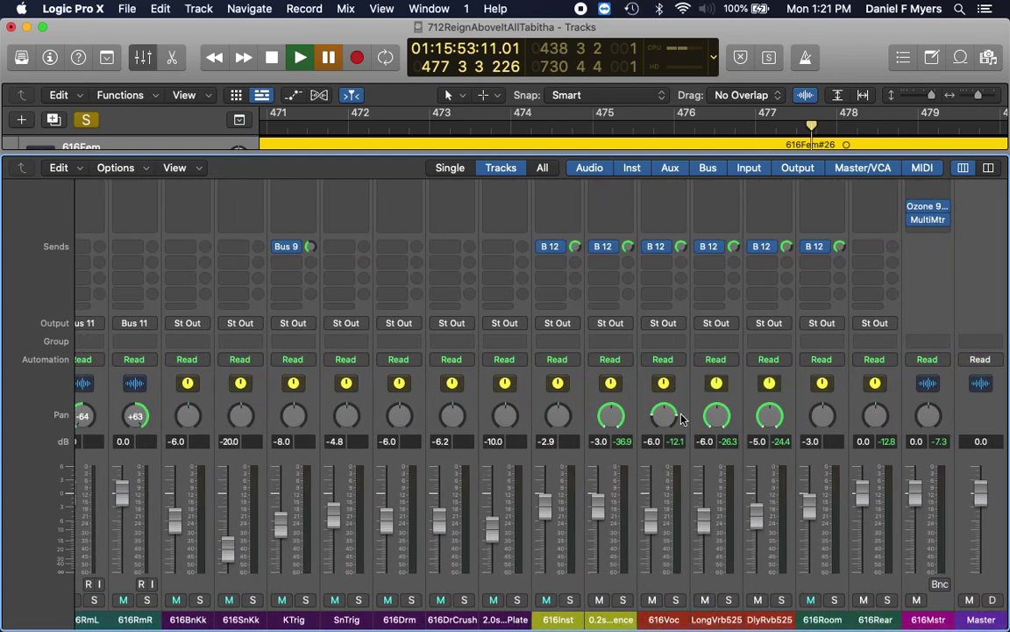
scroll(643, 378, "up", 5)
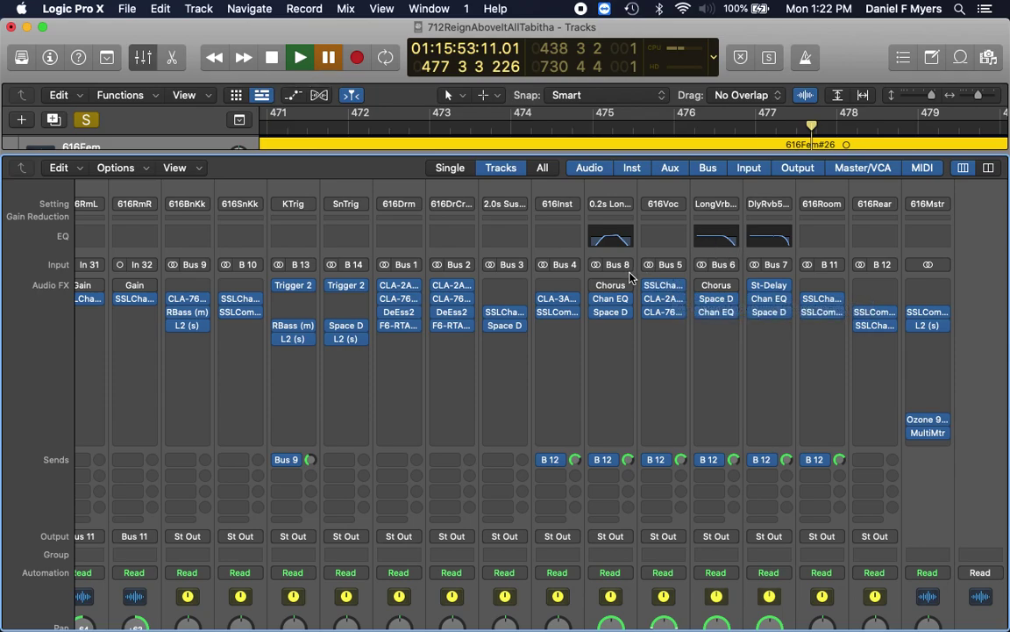
left_click(661, 193)
left_click(300, 57)
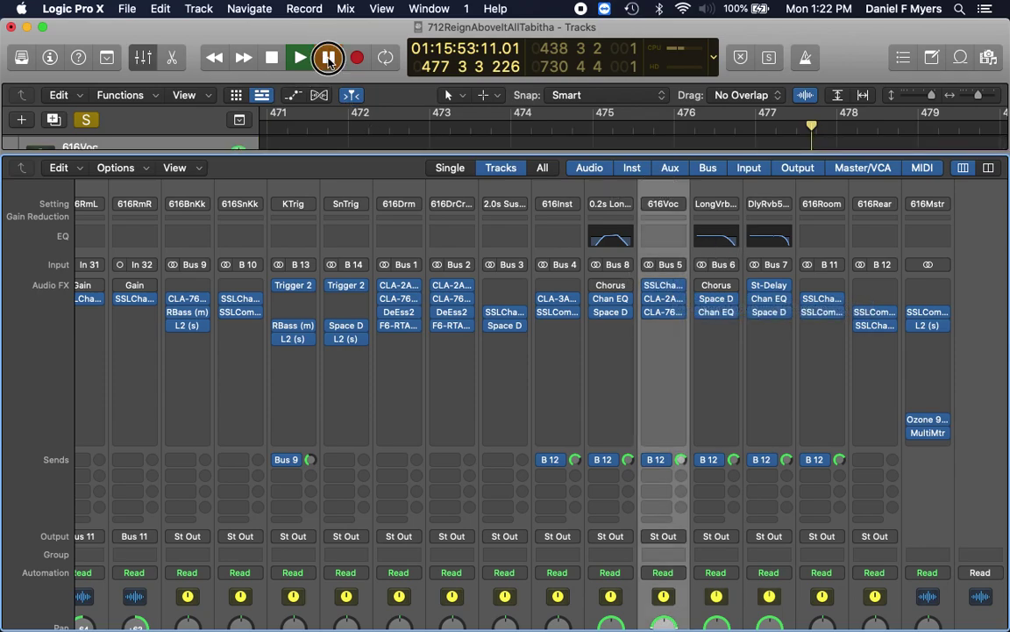
left_click(663, 286)
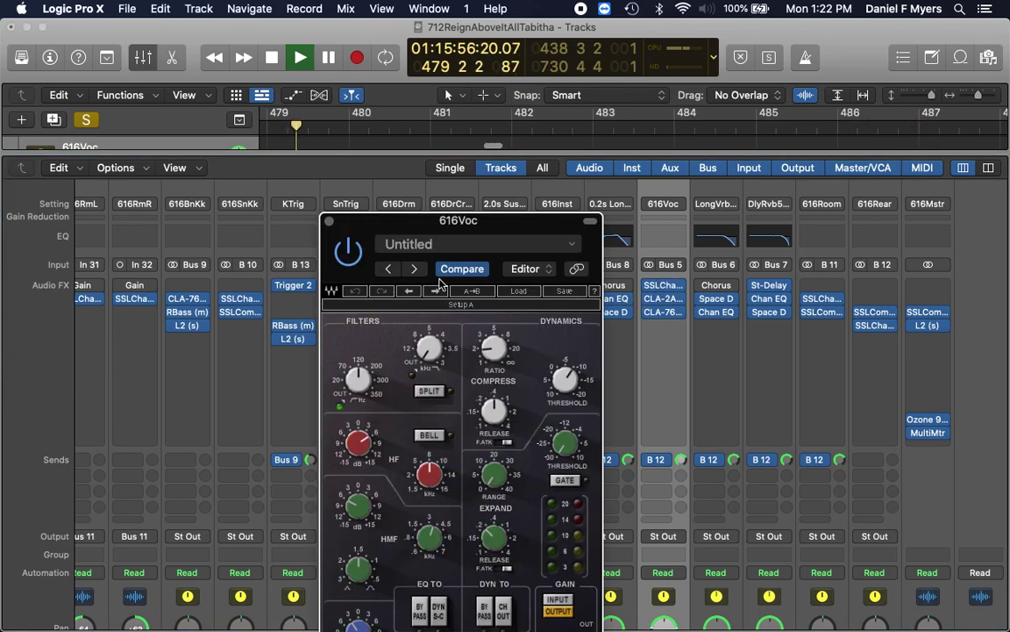
left_click_drag(486, 221, 415, 9)
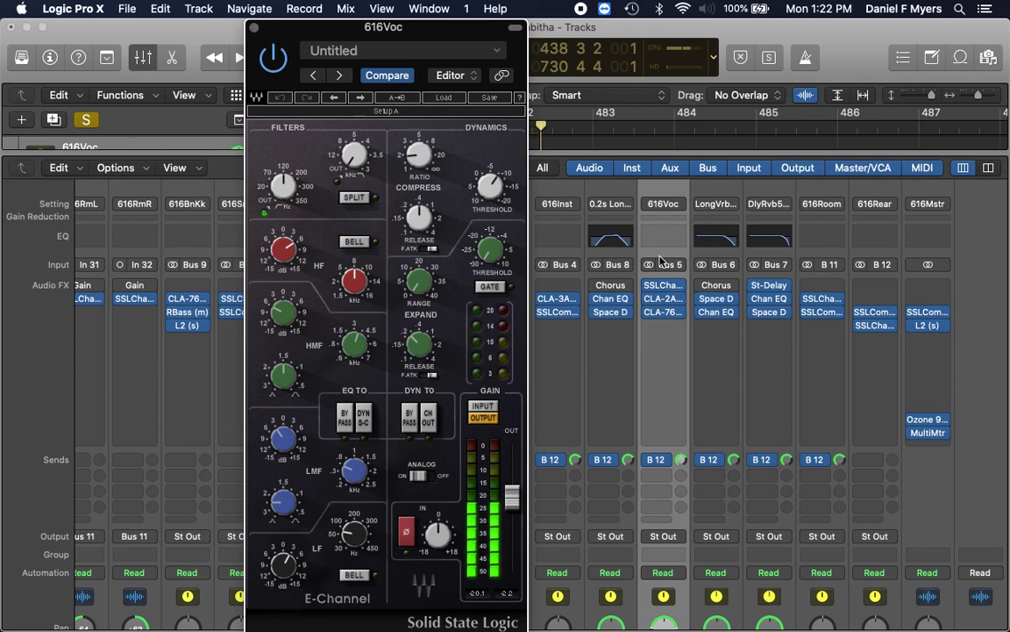
Step: Review the CLA-2A and CLA-76 compressor settings on the 616Voc bus, closing each one
left_click(664, 300)
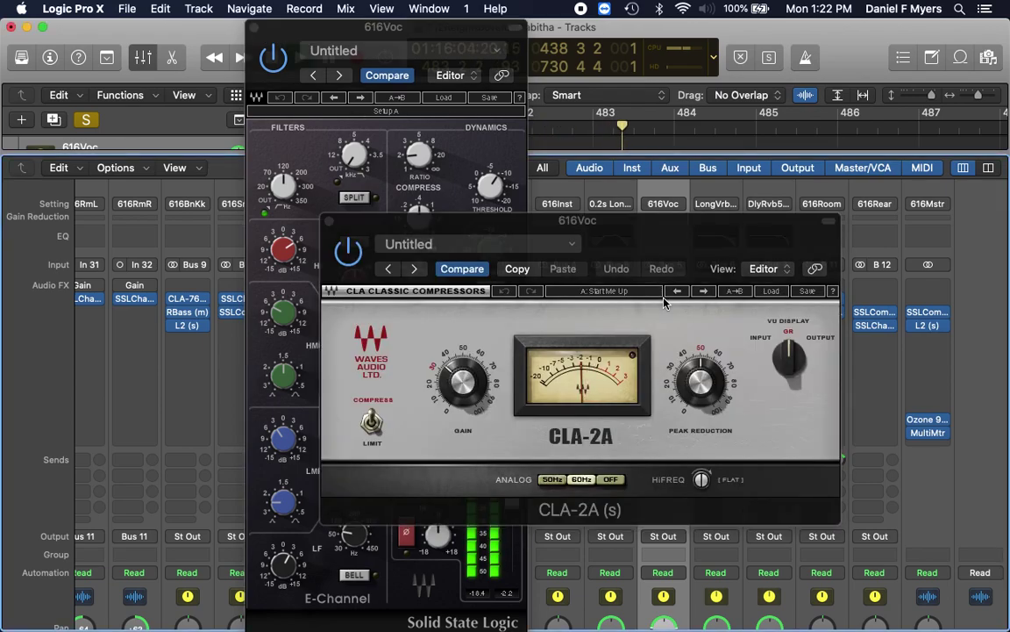
left_click_drag(623, 235, 884, 19)
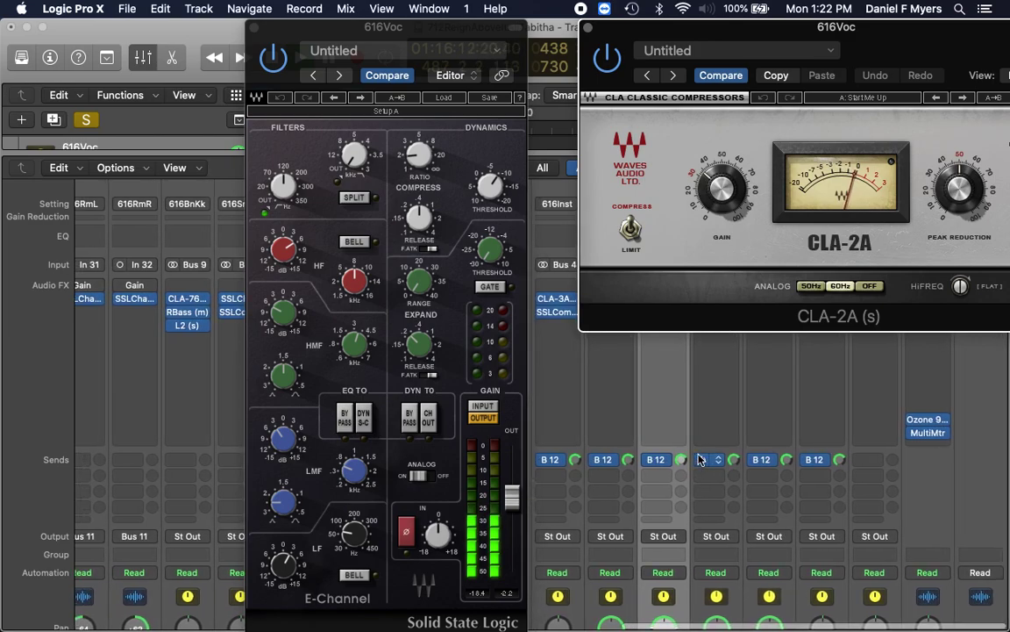
left_click(588, 27)
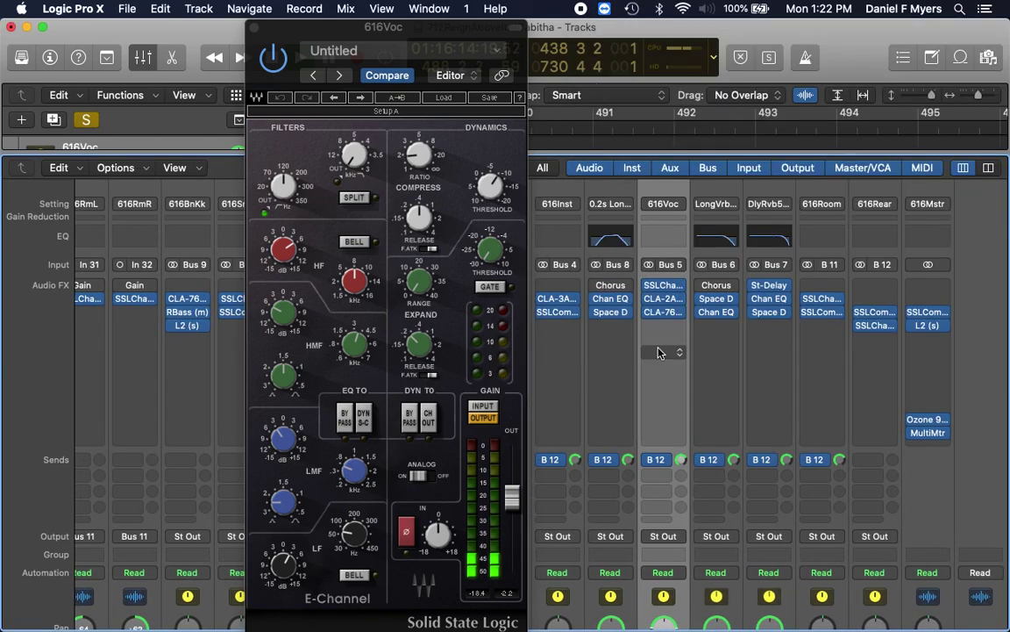
left_click(664, 314)
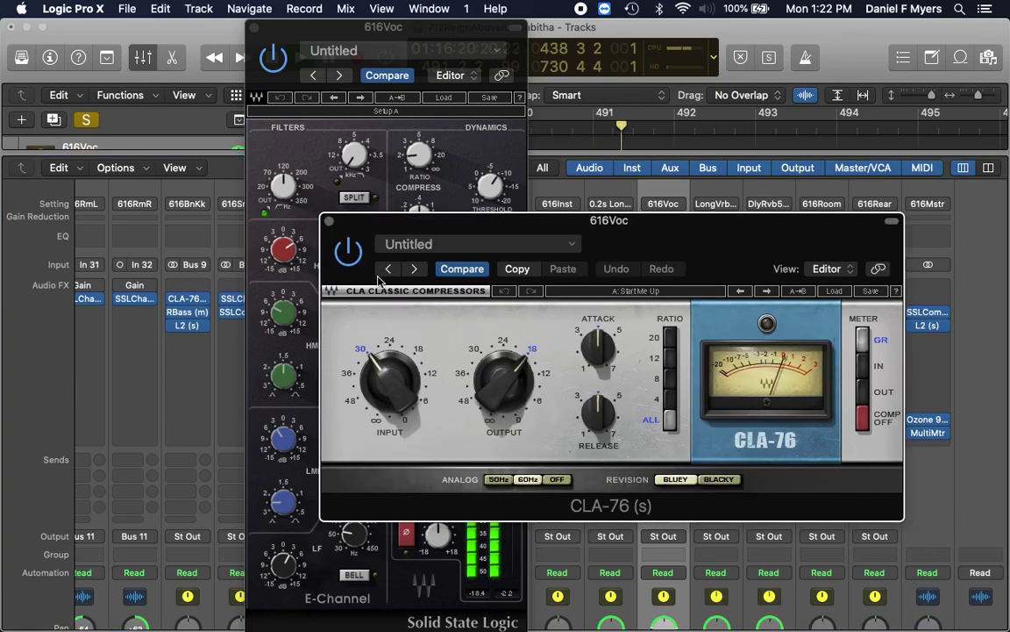
left_click(330, 224)
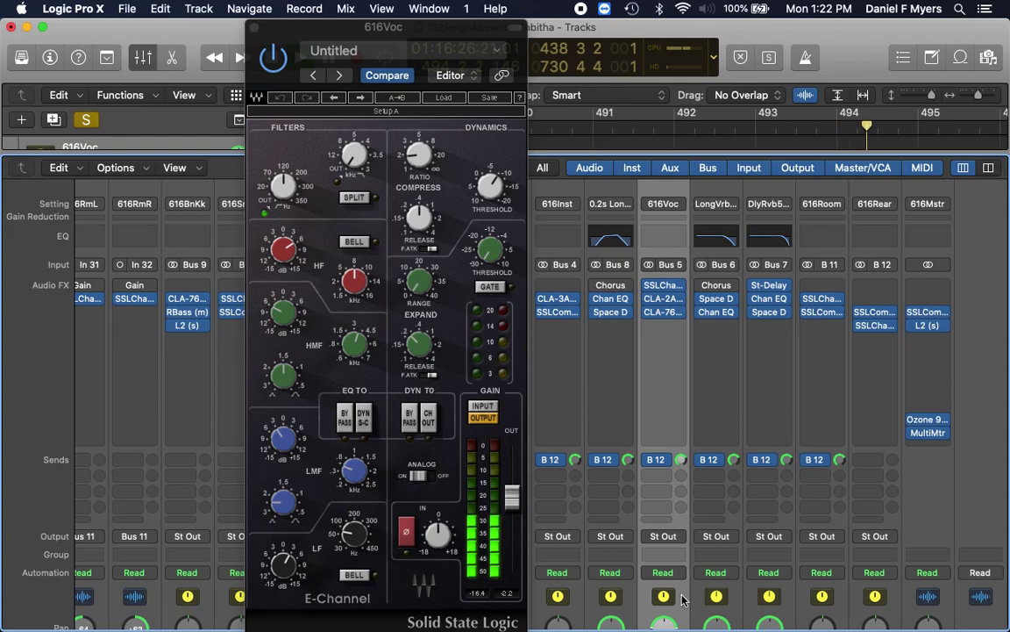
Step: Close the 616Voc channel plug-in and restart playback to check the vocal and reverb bus levels
scroll(683, 599, "down", 5)
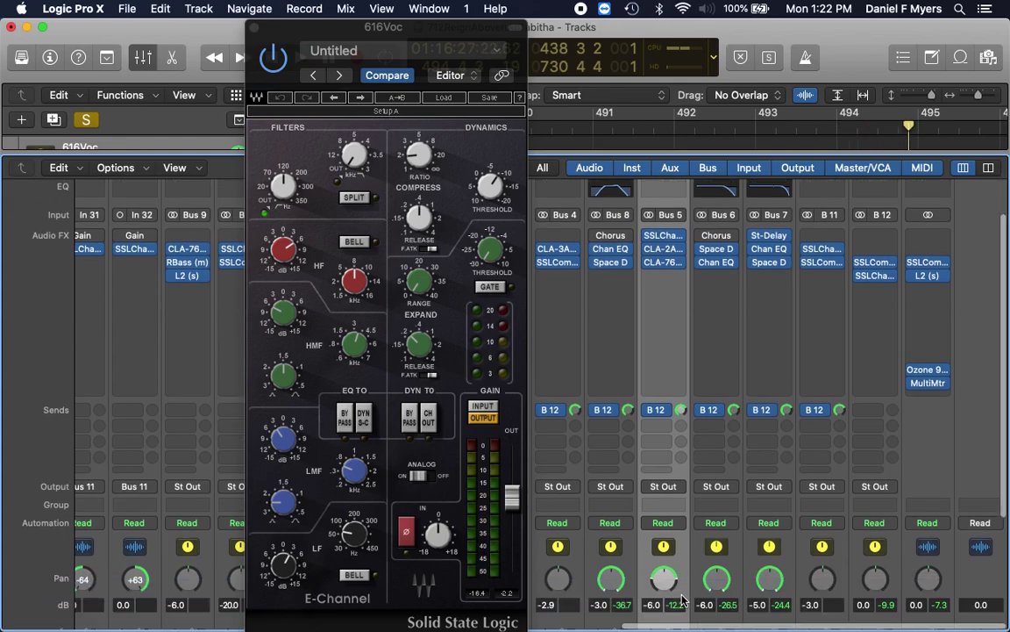
left_click(255, 28)
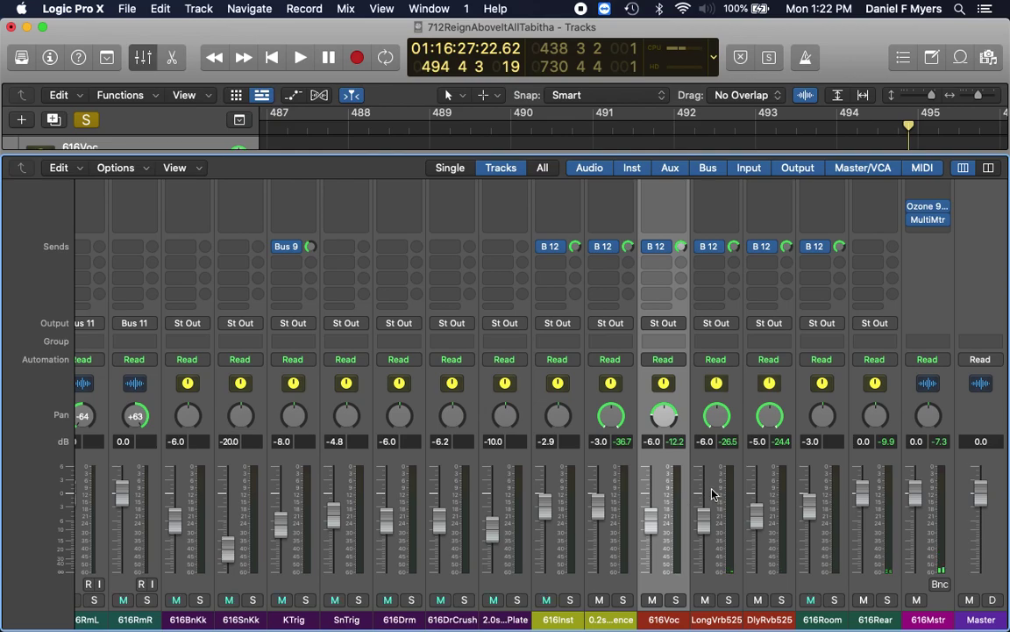
key("space")
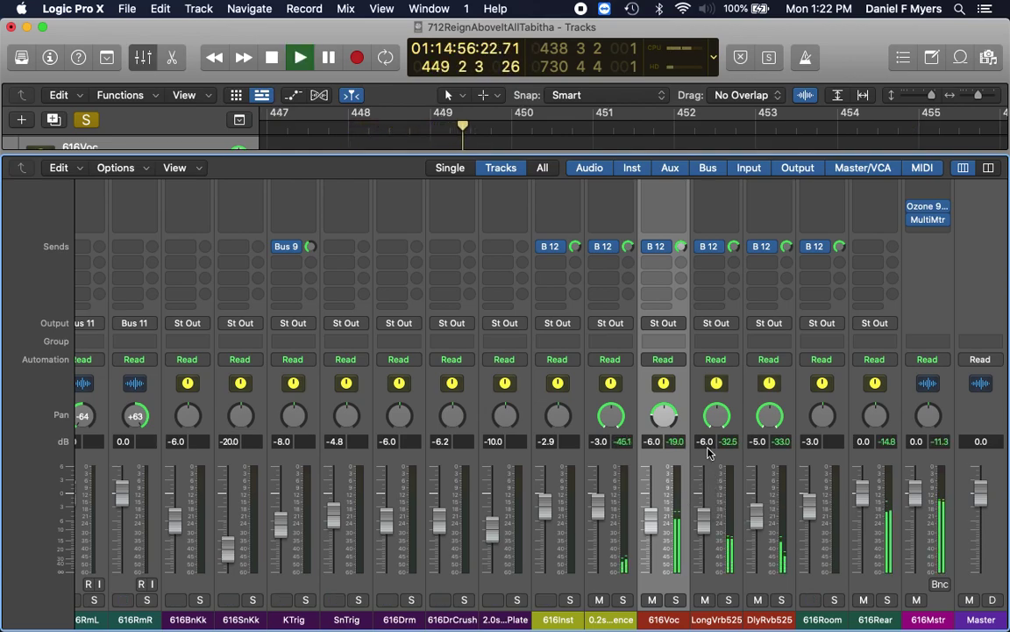
Step: Review the LongVrb525 bus's effects and level, briefly toggling its solo on and off
scroll(711, 462, "up", 5)
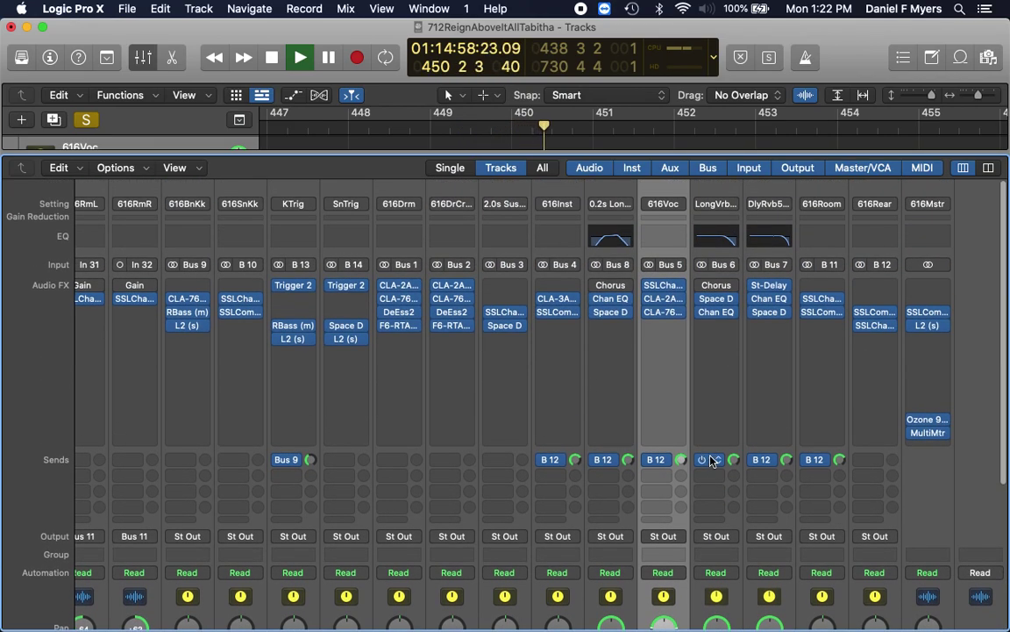
mouse_move(718, 305)
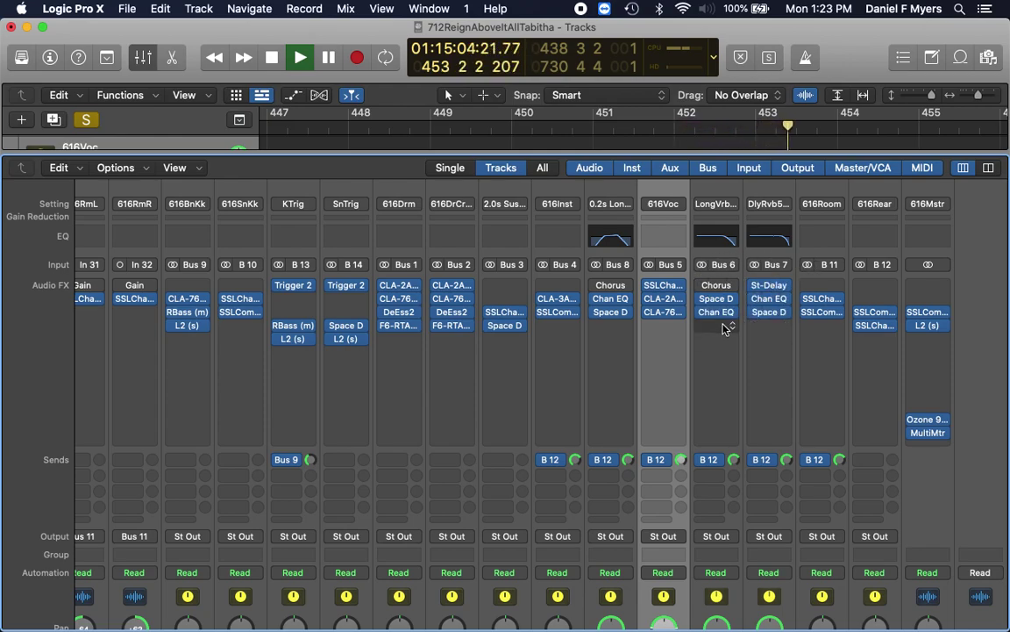
scroll(746, 455, "down", 8)
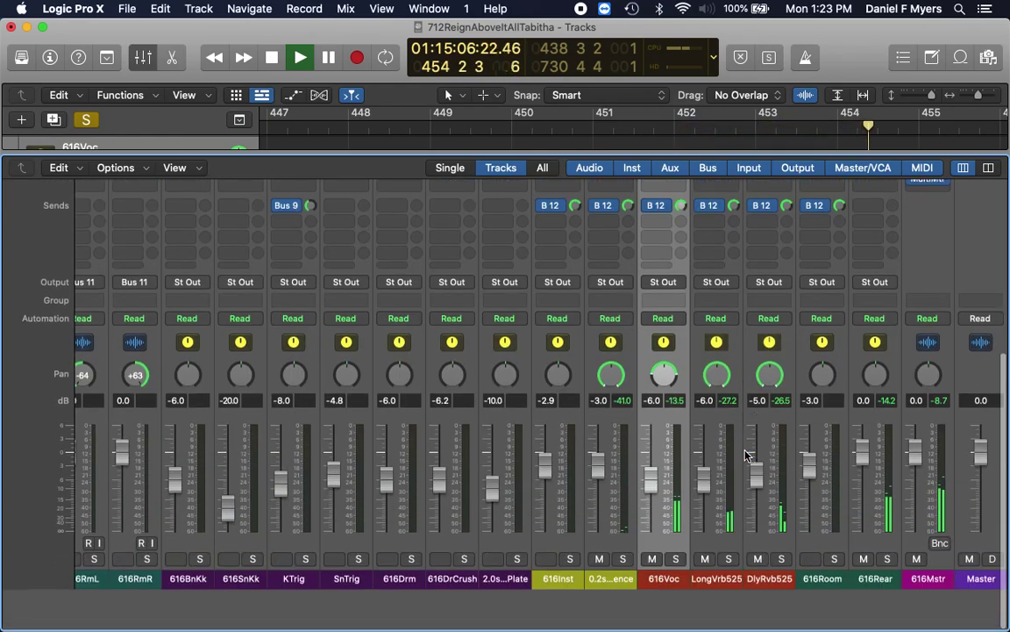
left_click(729, 600)
left_click(729, 600)
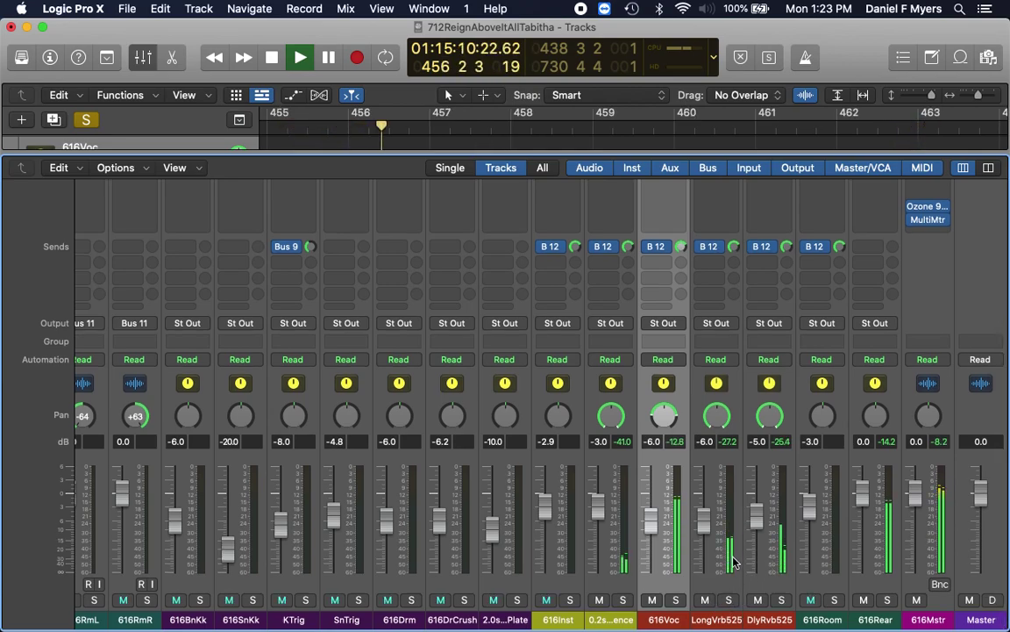
Step: Select the 616Rear bus and review its SSLComp bus compressor during playback
left_click(870, 584)
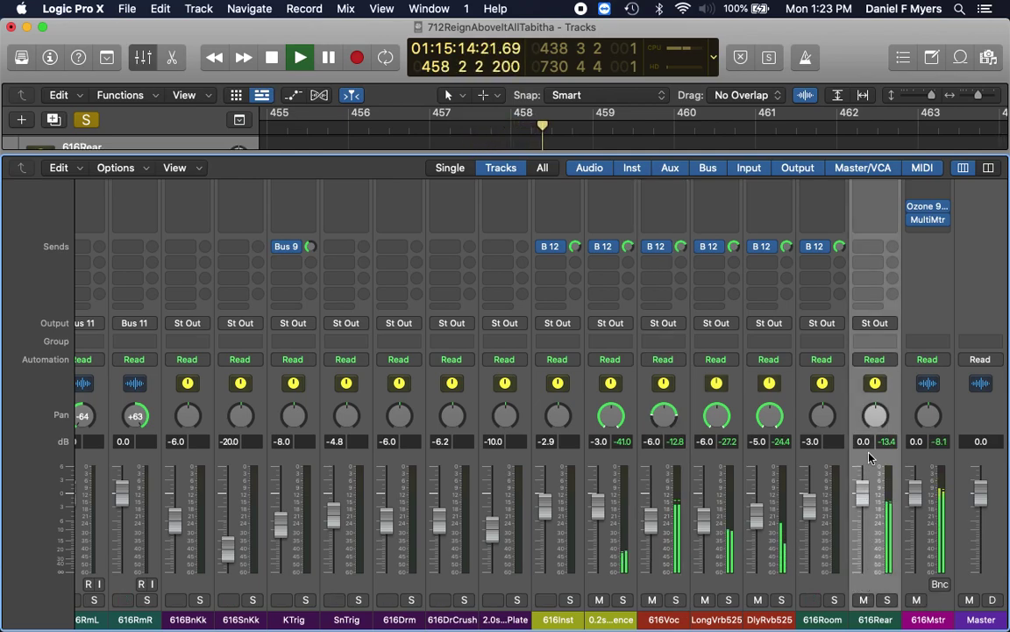
scroll(870, 457, "up", 5)
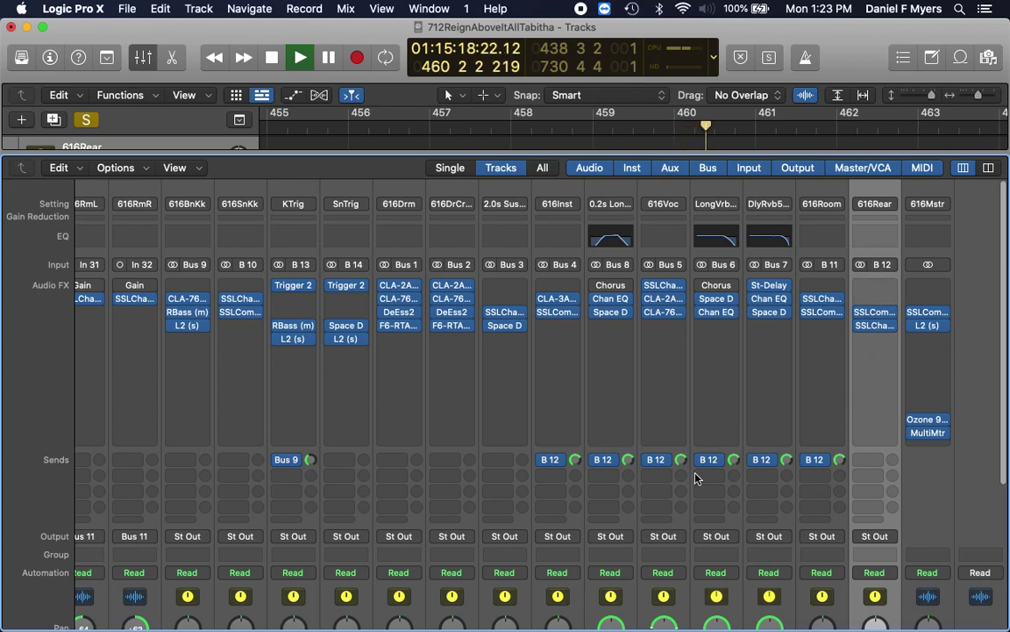
left_click(878, 313)
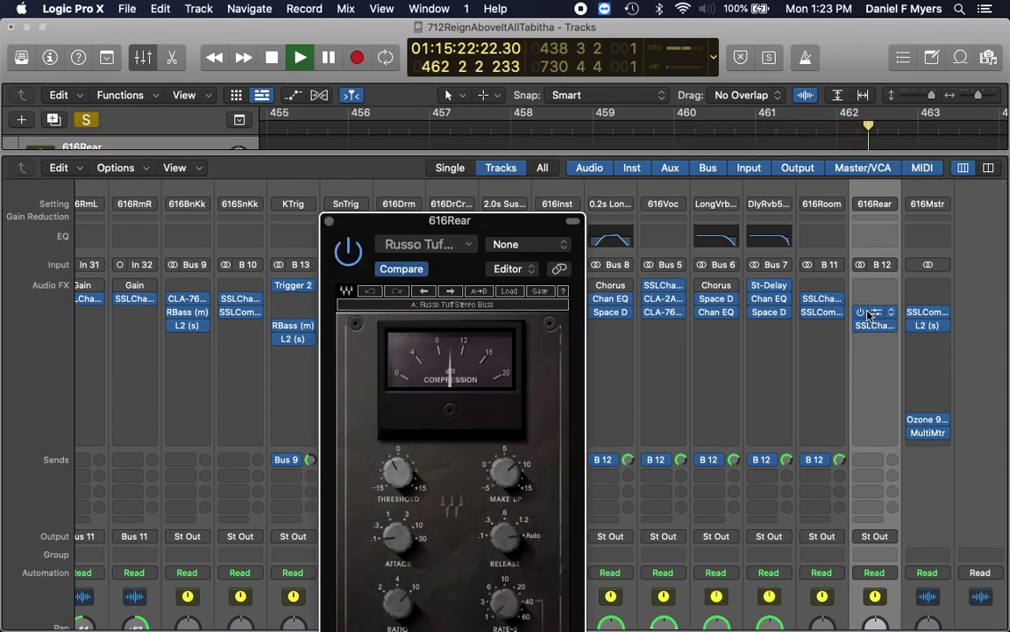
left_click_drag(480, 228, 471, 24)
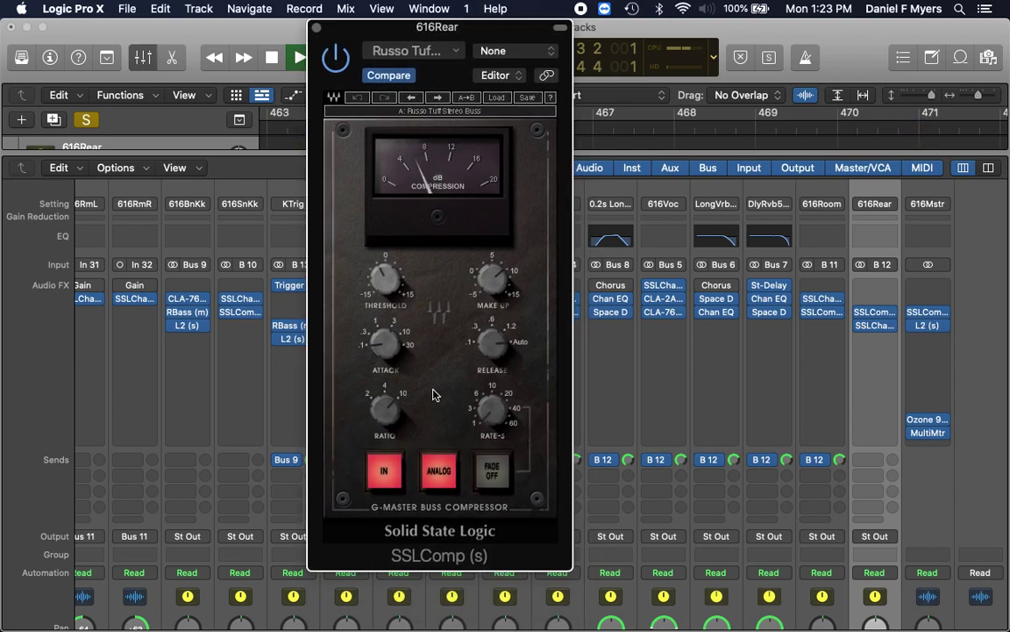
Step: Review the SSL E-Channel on the 616Rear bus, close both of its plug-ins and stop playback
mouse_move(876, 327)
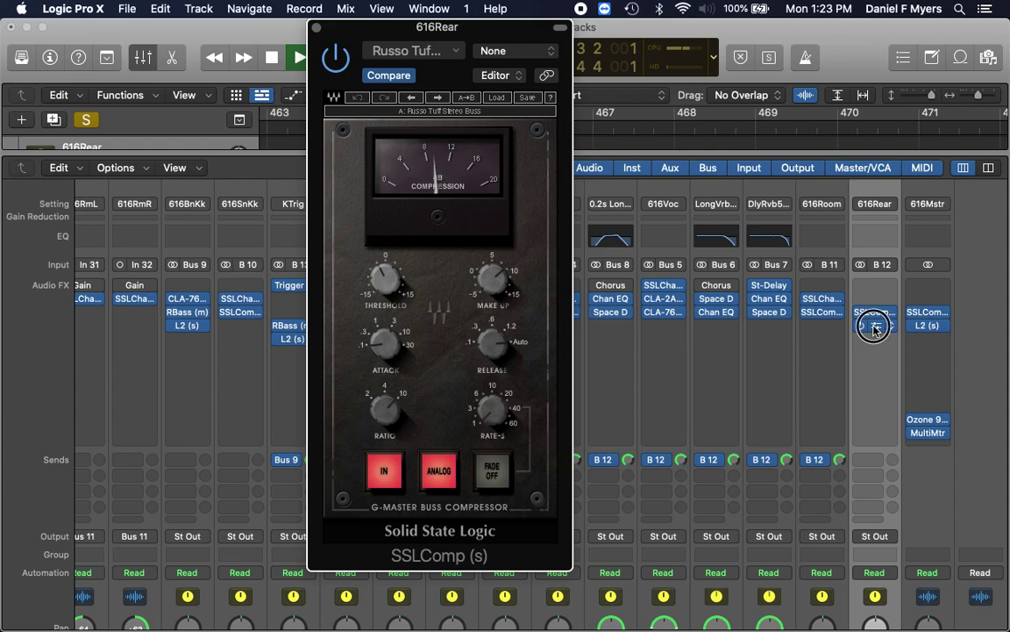
left_click(875, 326)
left_click_drag(510, 230, 741, 32)
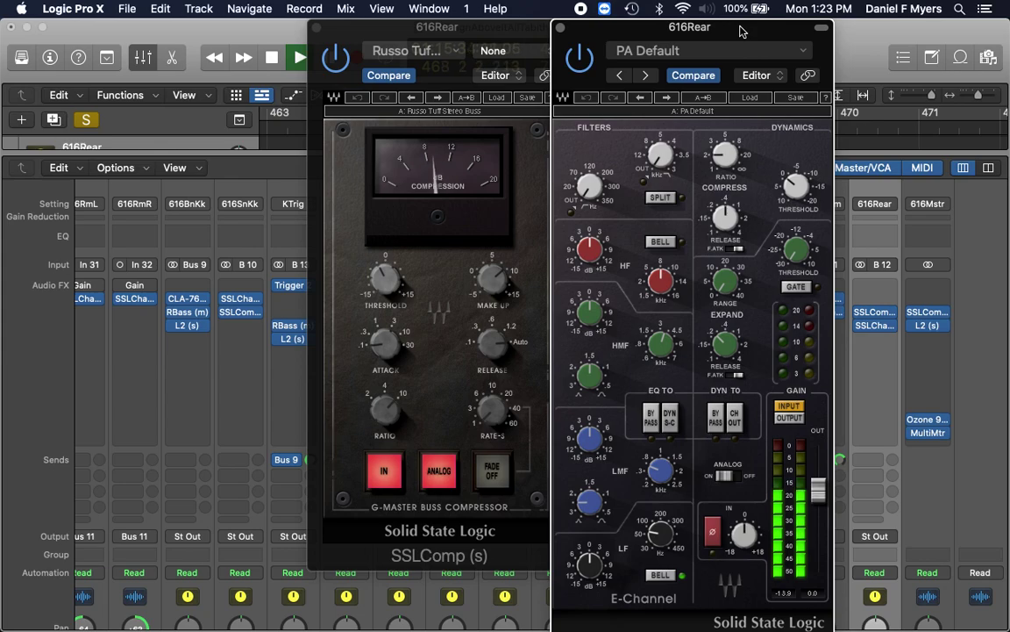
left_click(561, 30)
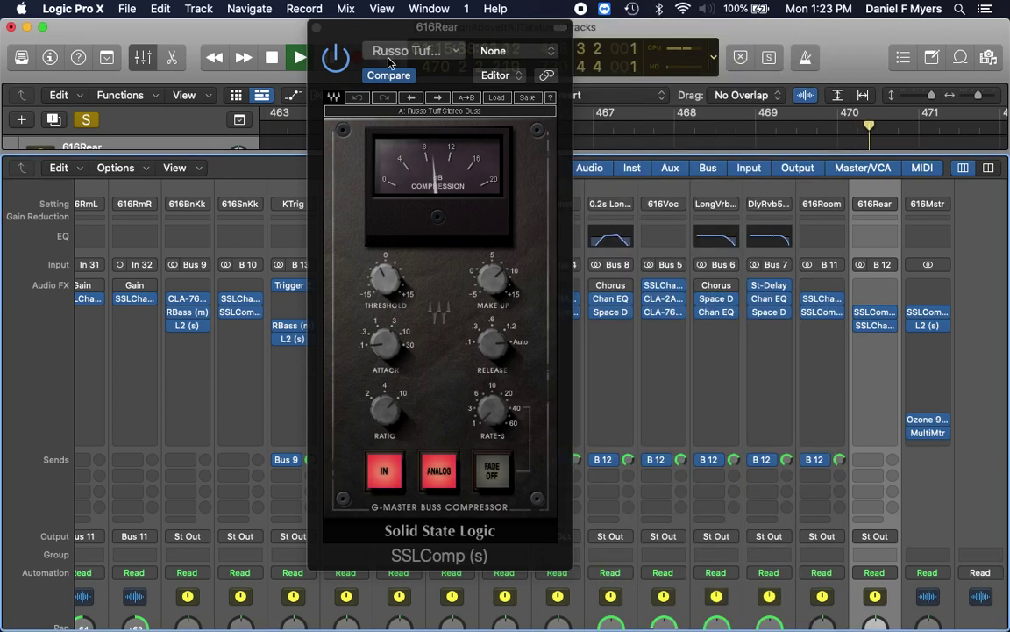
left_click(318, 27)
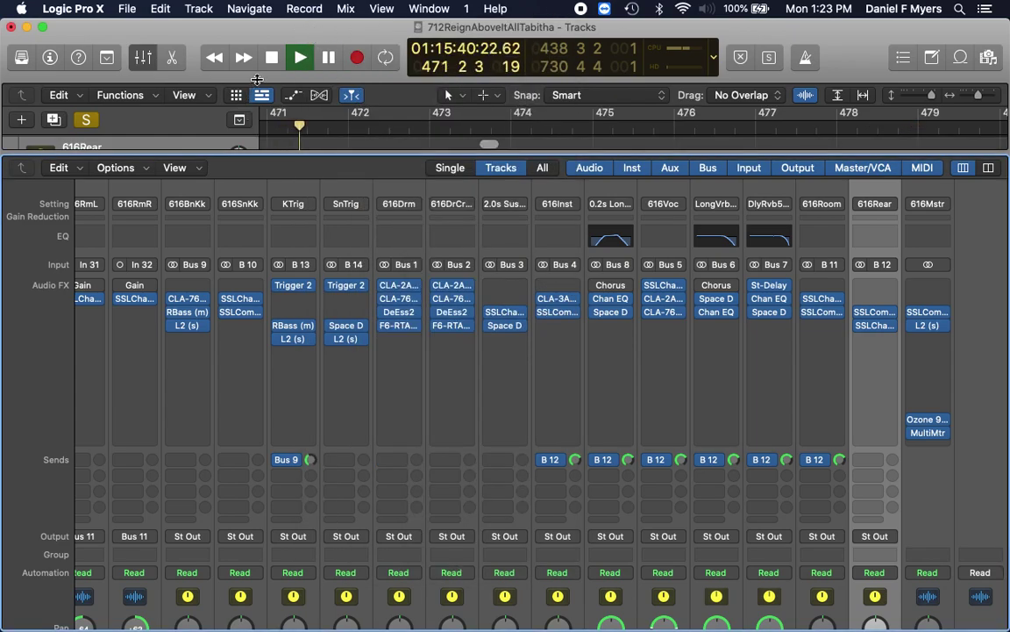
left_click(271, 58)
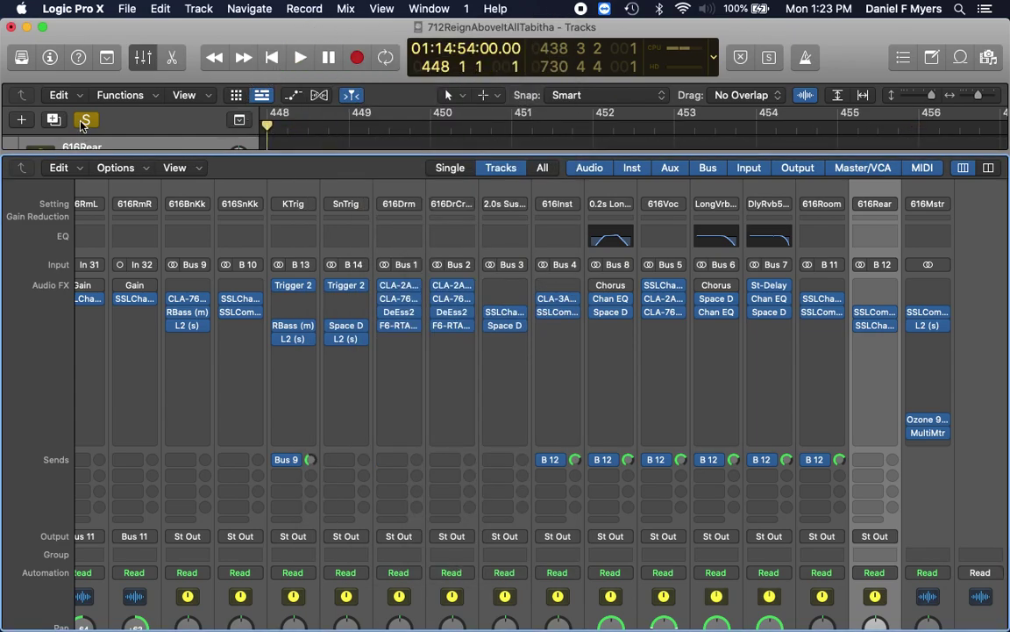
Step: Clear the active solos and play the full mix from bar 448 to check the channel levels
left_click(85, 121)
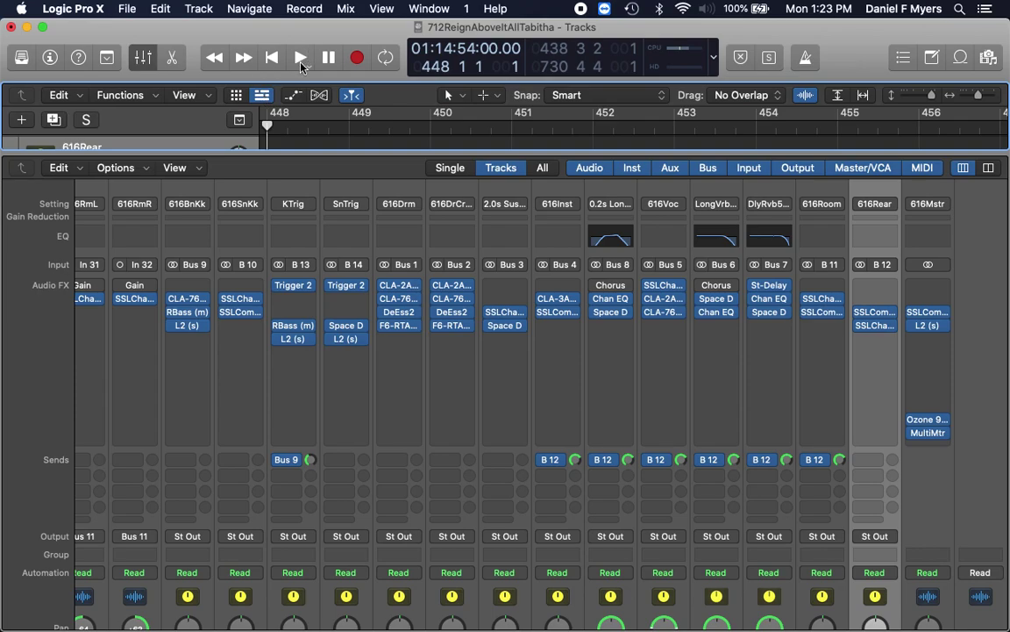
left_click(301, 58)
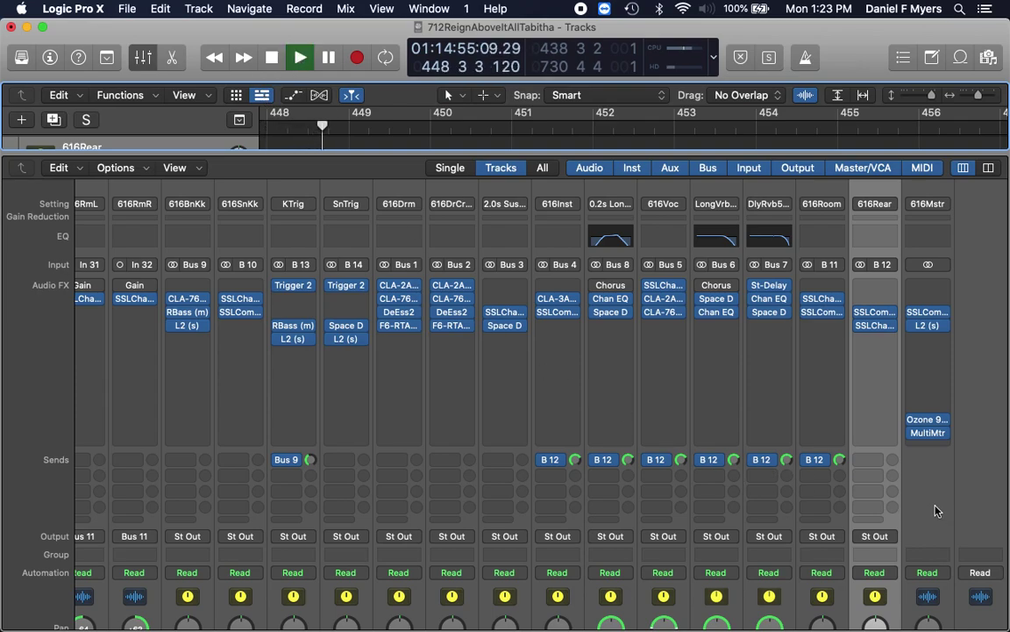
scroll(937, 511, "down", 5)
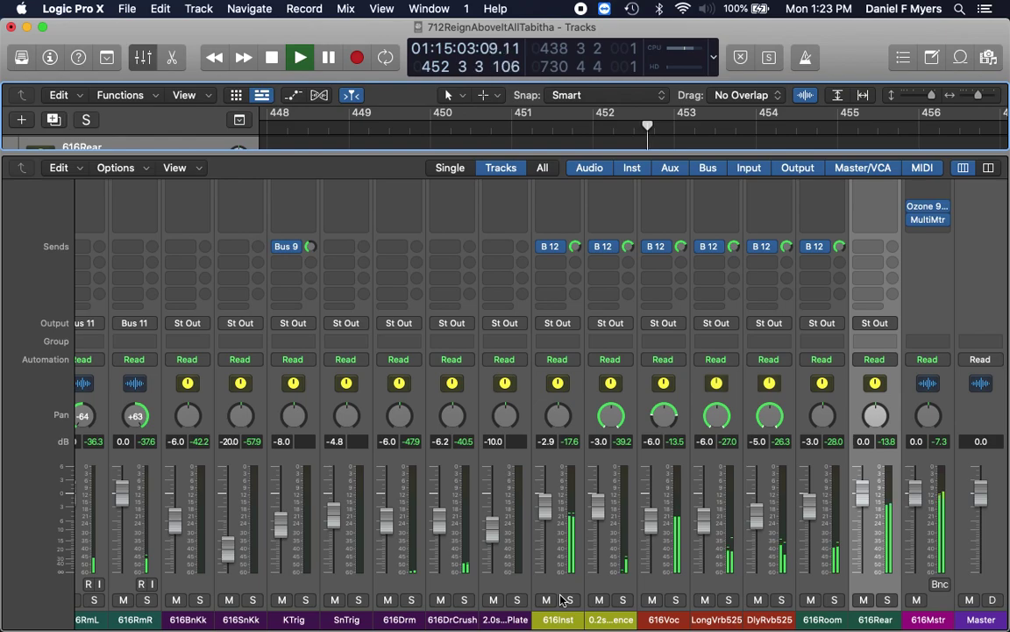
Step: Audition 616Voc in solo, add LongVrb525 and DlyRvb525 to the solo one by one, and clear all solos
left_click(676, 599)
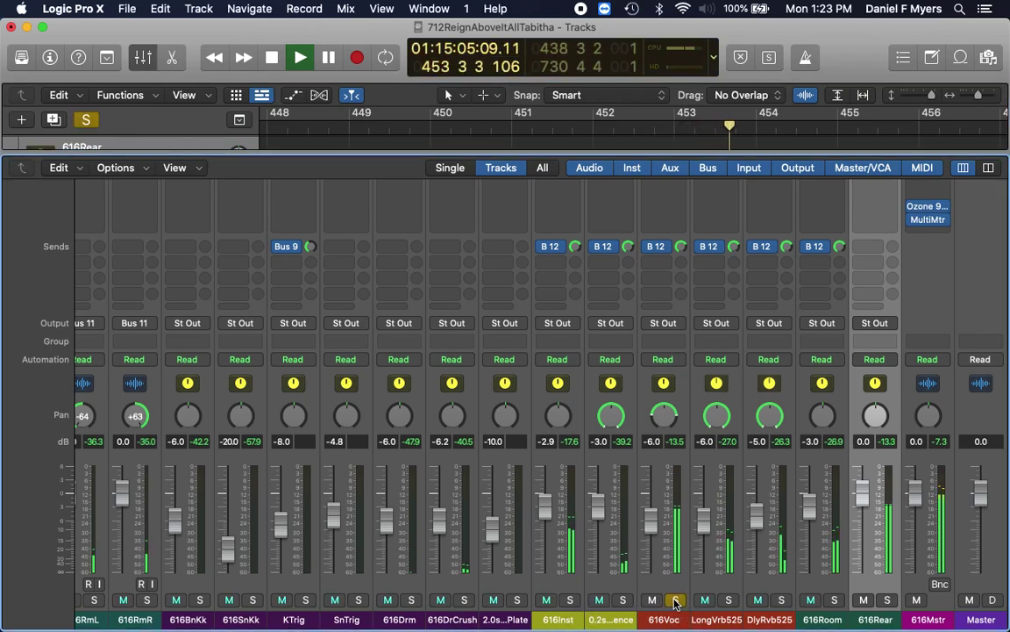
left_click(729, 600)
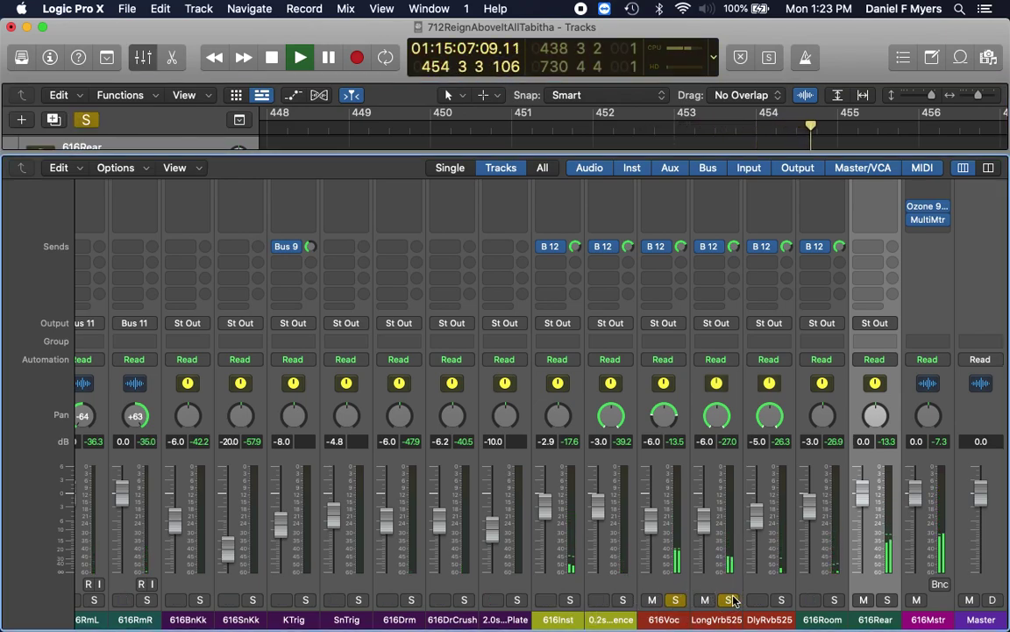
left_click(781, 600)
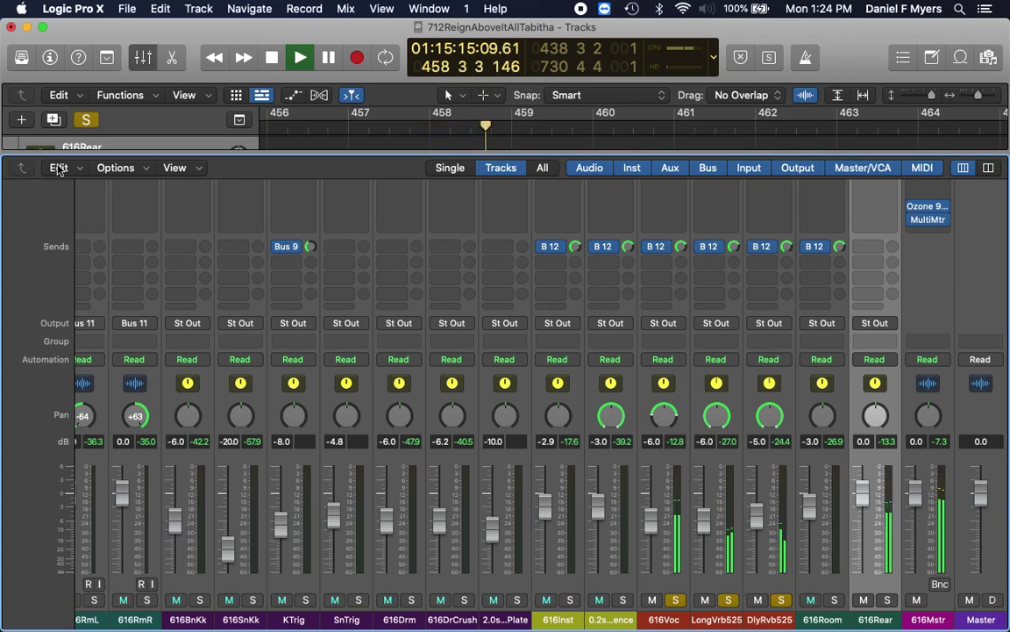
left_click(86, 121)
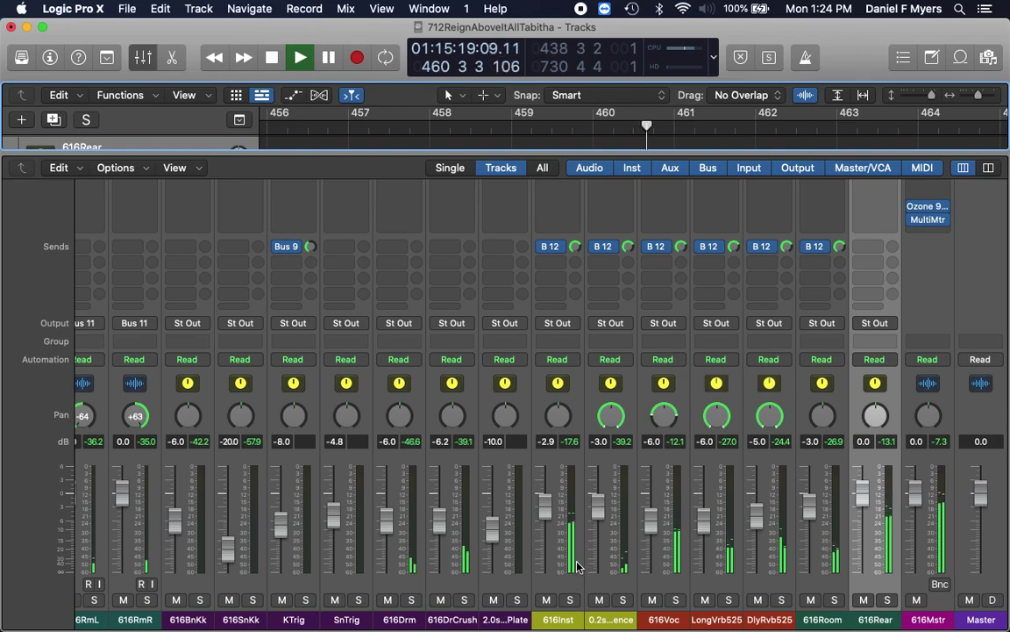
Step: Audition the 616Inst, 616Room and 616Rear buses one at a time by briefly soloing each during playback
left_click(569, 601)
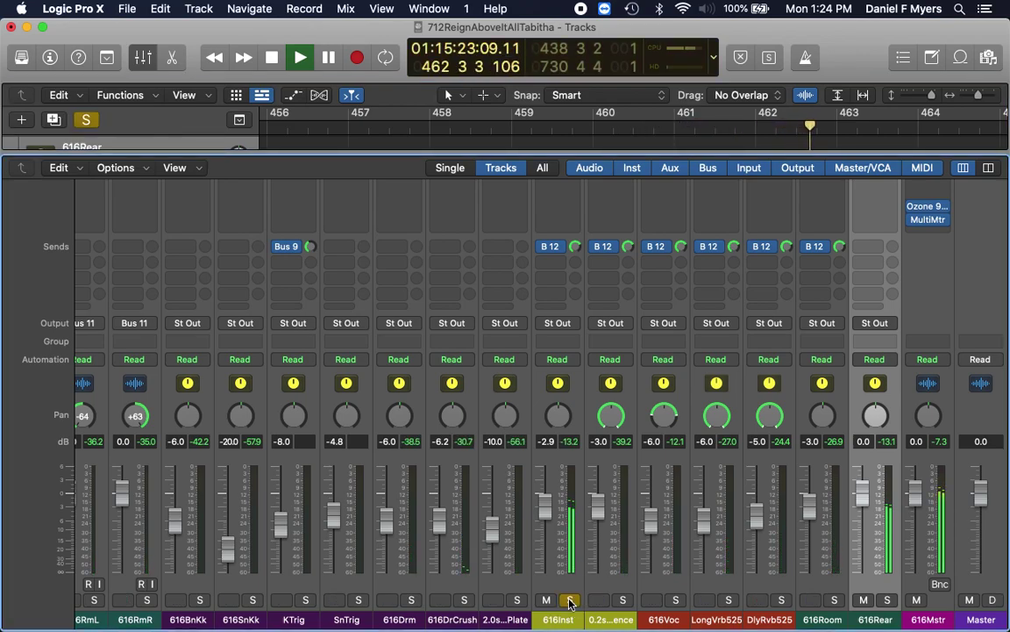
left_click(569, 601)
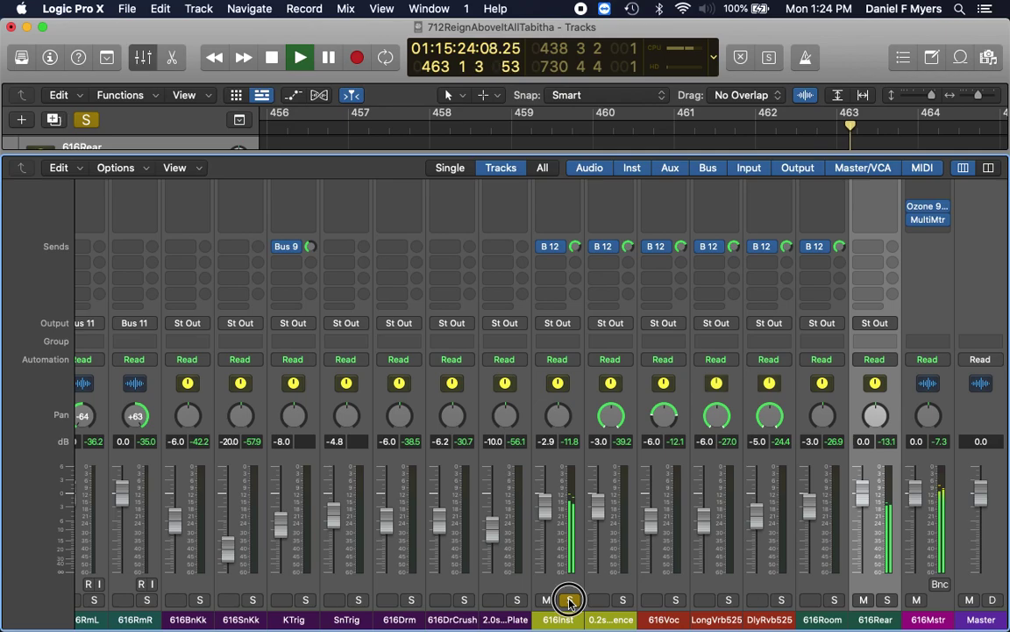
left_click(835, 600)
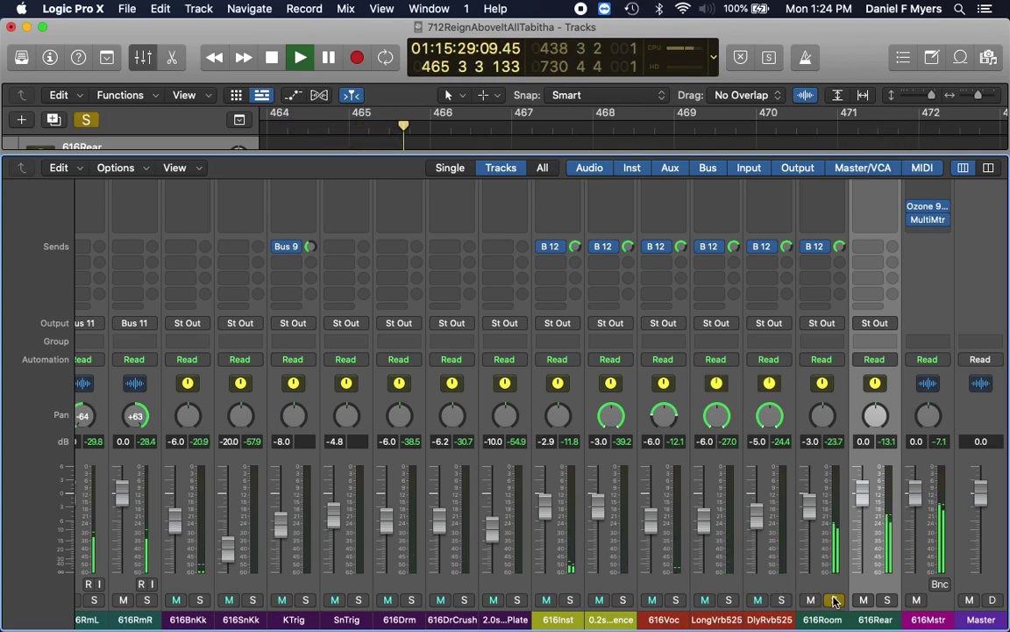
left_click(835, 600)
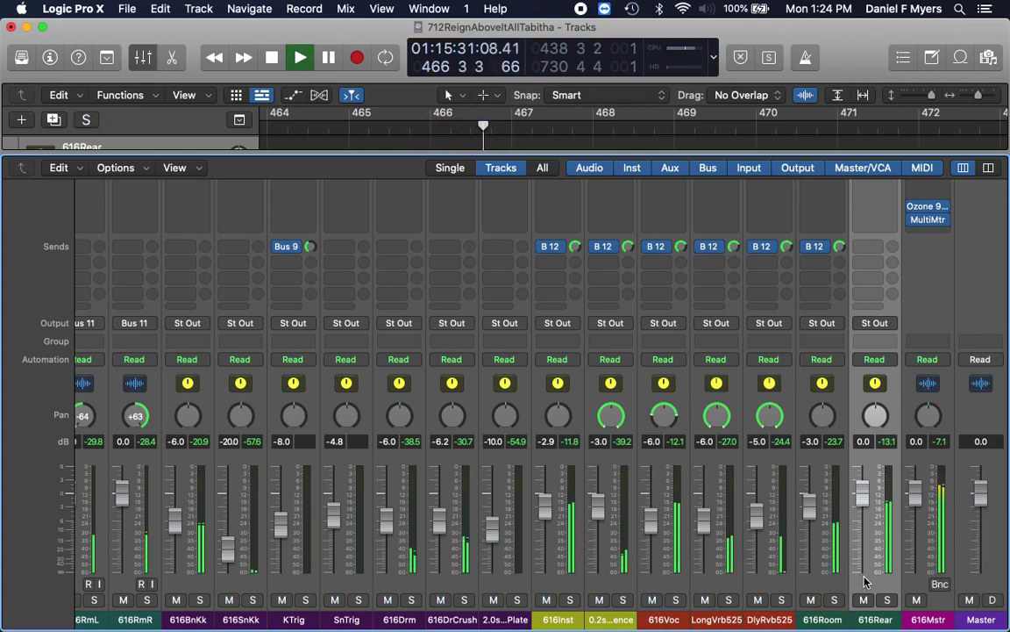
left_click(889, 600)
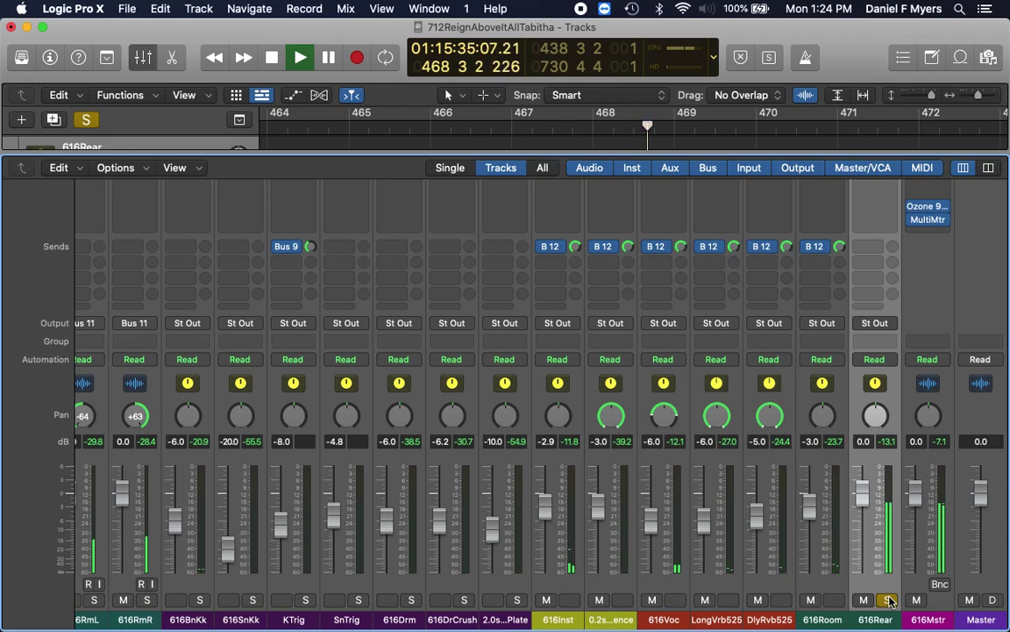
left_click(888, 600)
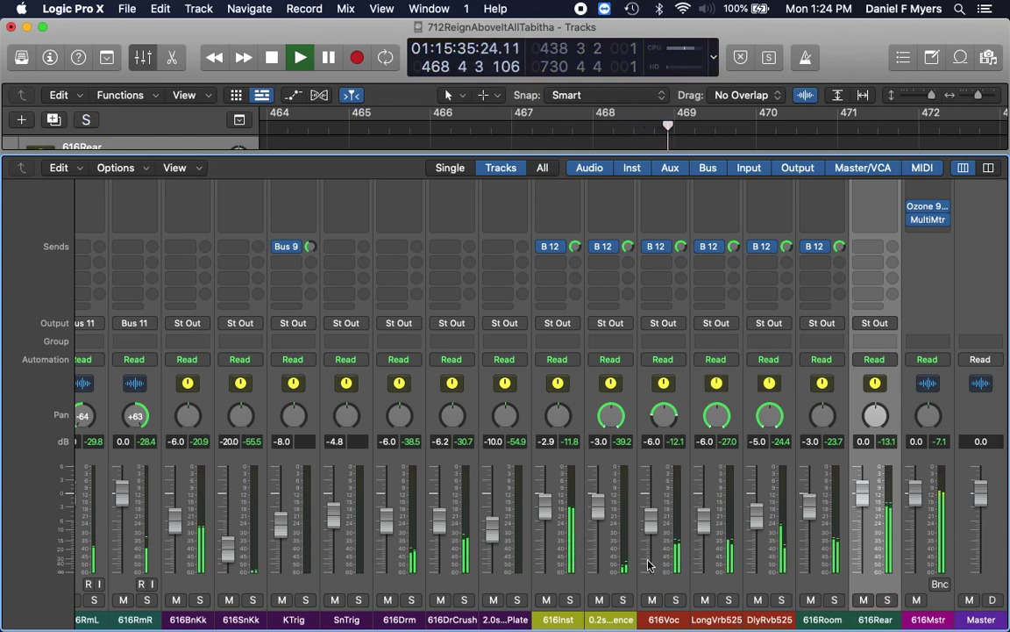
Step: Audition the drum channels from 616BnKk through the 2.0s plate reverb soloed together, add 616Rear, and clear all solos
left_click(181, 465)
key("shift+Right")
key("shift+Right")
key("shift+Right")
key("shift+Right")
key("shift+Right")
key("shift+Right")
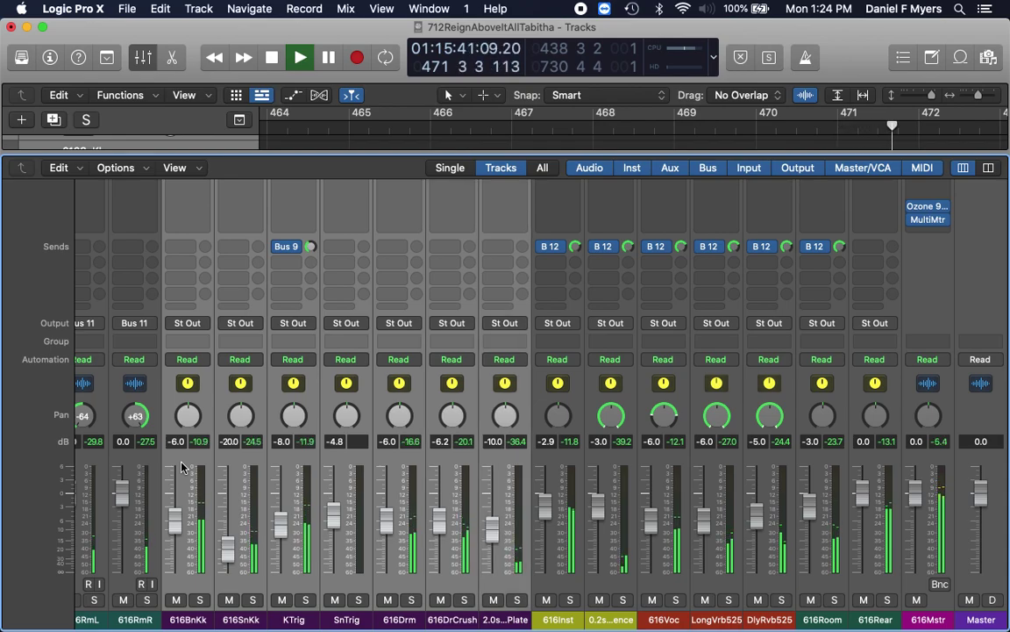
left_click(200, 600)
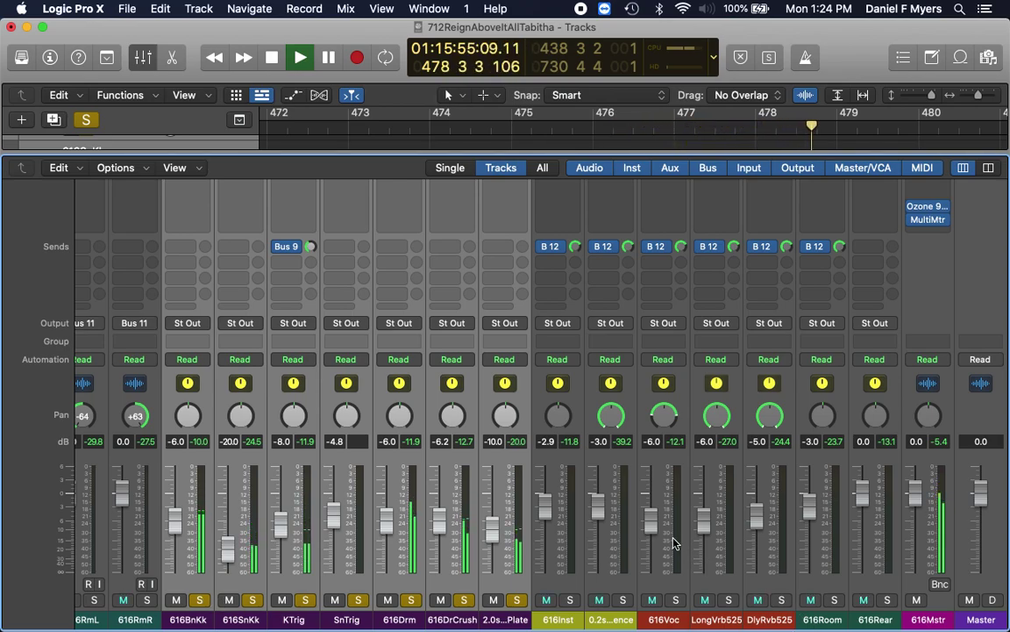
left_click(889, 600)
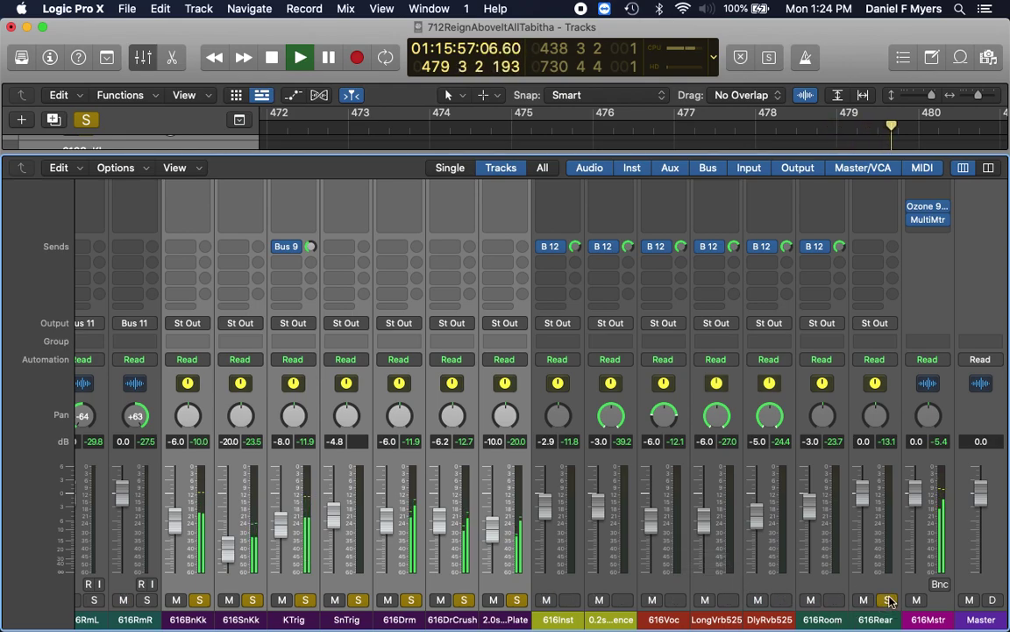
left_click(87, 120)
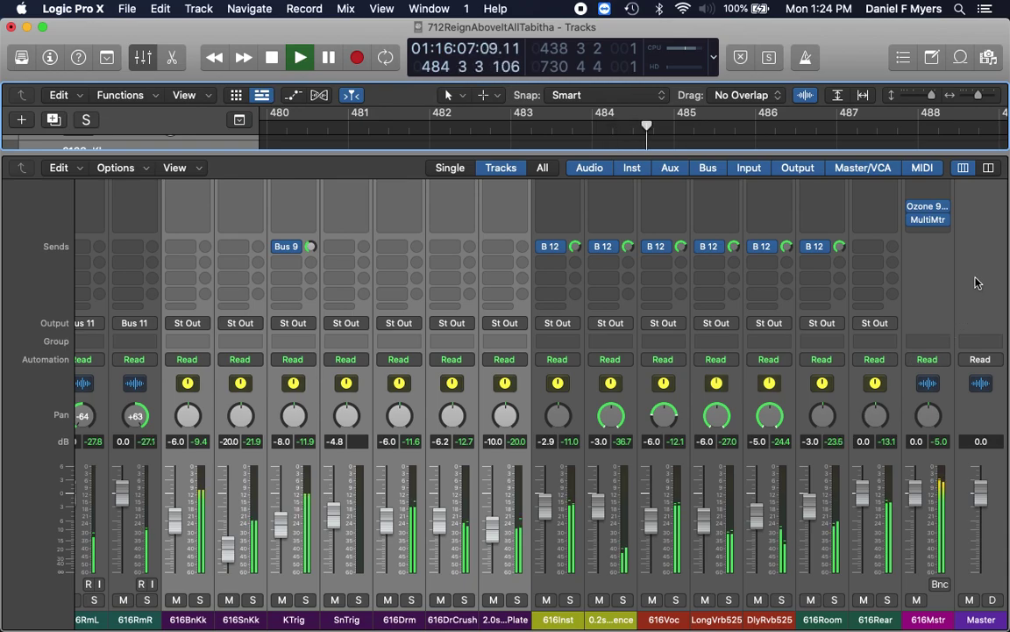
Step: Review the SSLComp bus compressor and the L2 limiter on the 616Mstr channel and close both plug-ins
scroll(978, 282, "up", 5)
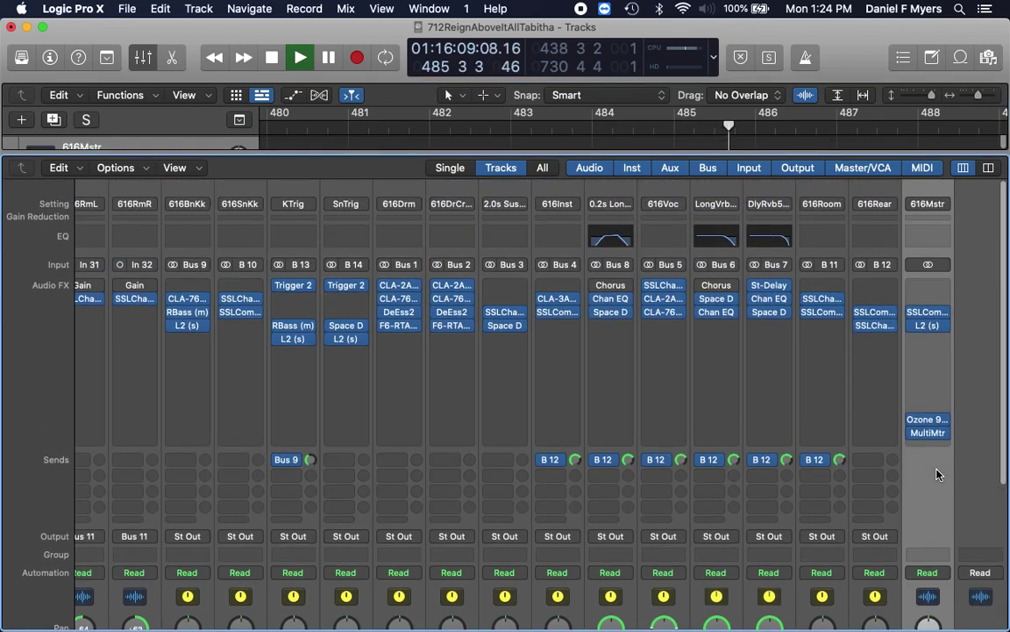
left_click(932, 316)
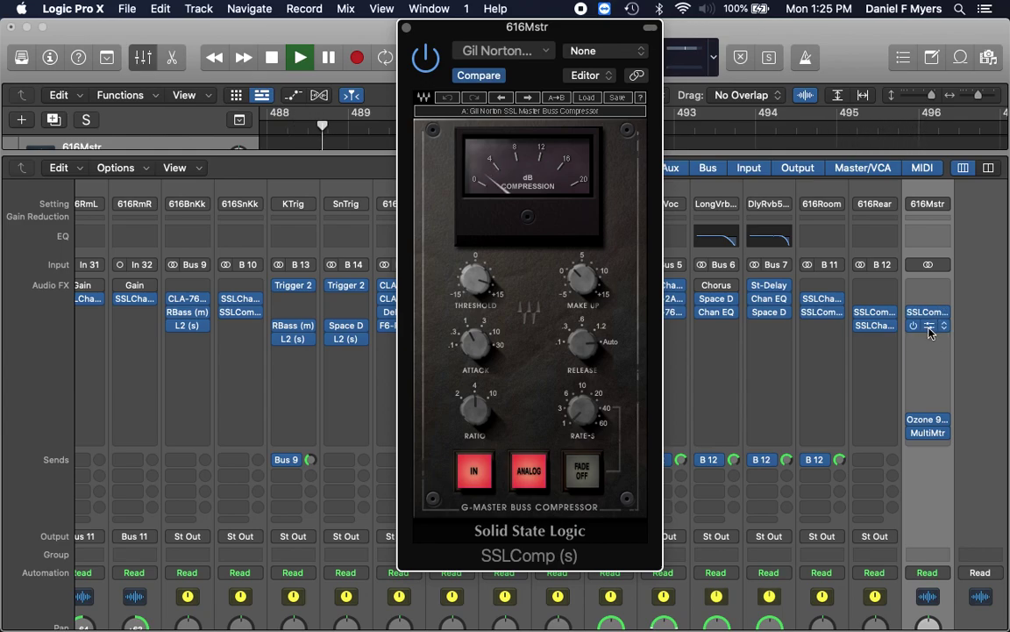
left_click(931, 327)
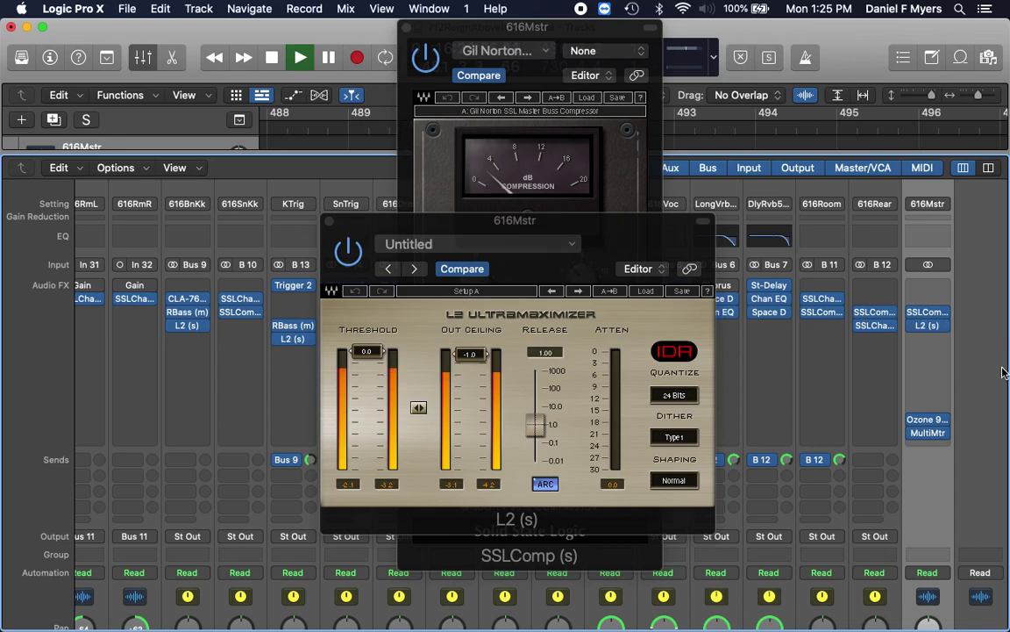
left_click(931, 326)
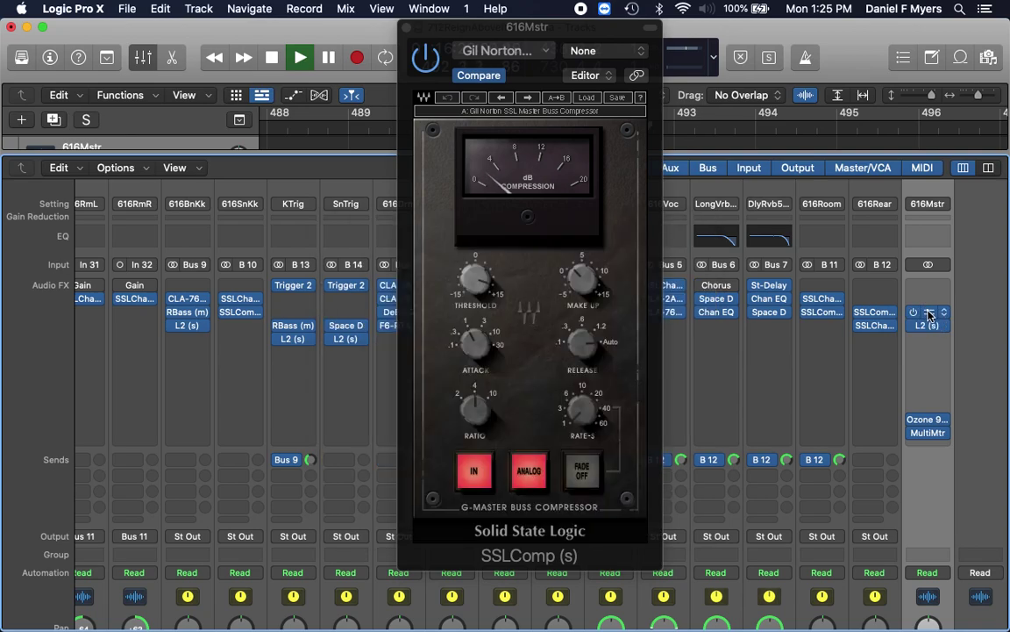
left_click(931, 314)
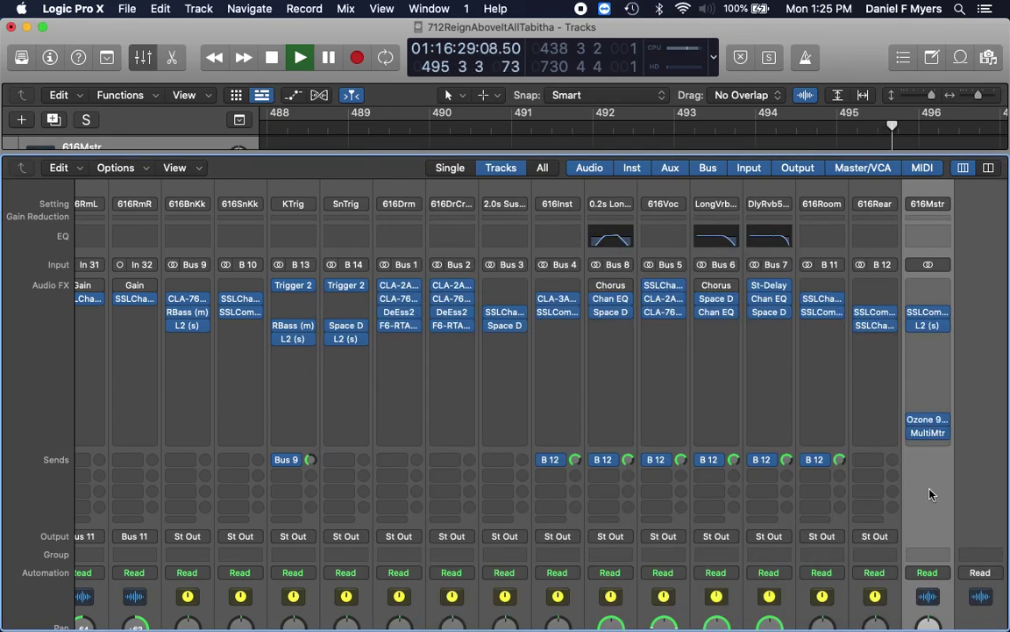
Step: Review the mid and side EQ curves in Ozone 9 Elements on 616Mstr, briefly toggle mono monitoring, and close the plug-in
left_click(930, 423)
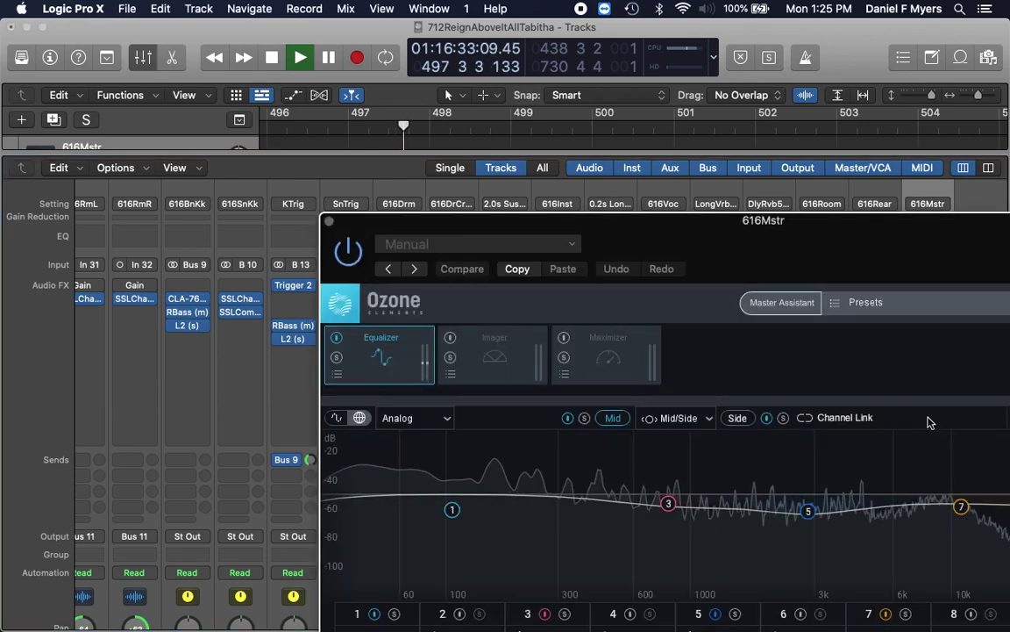
left_click_drag(797, 232, 567, 46)
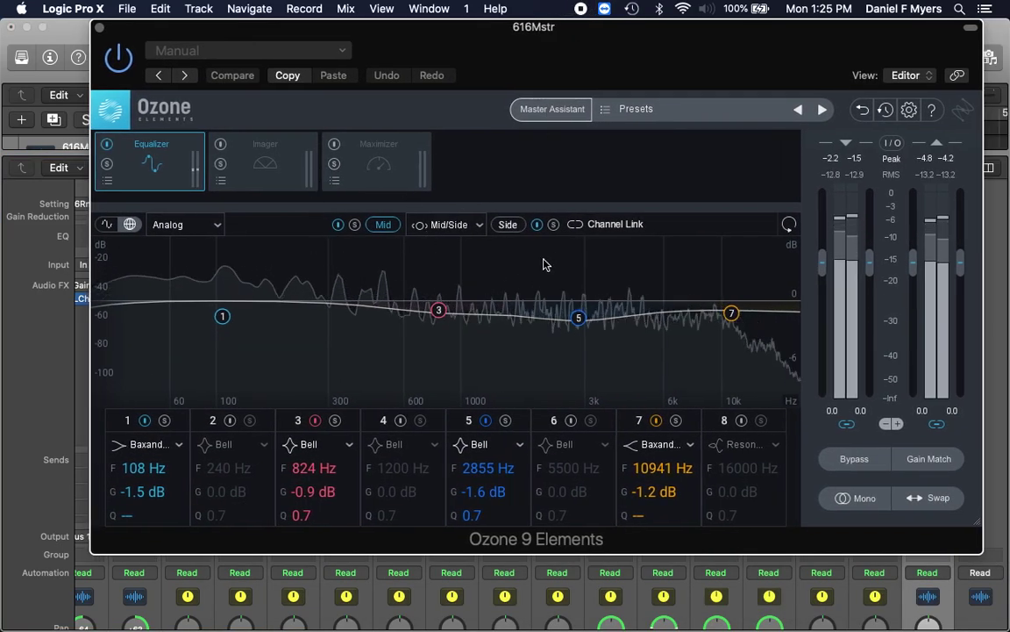
left_click(504, 226)
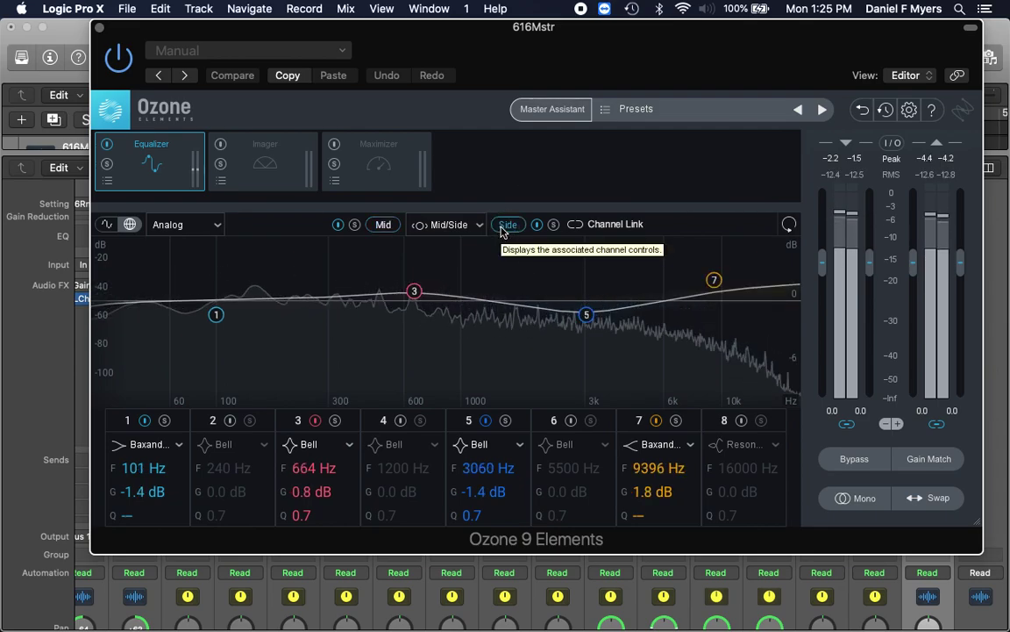
left_click(856, 498)
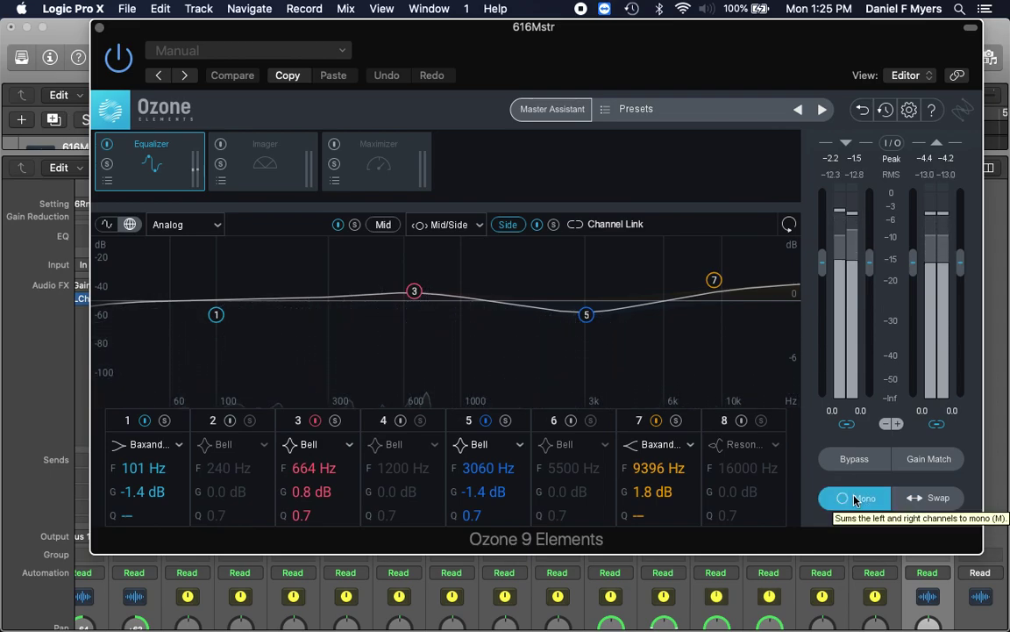
left_click(857, 499)
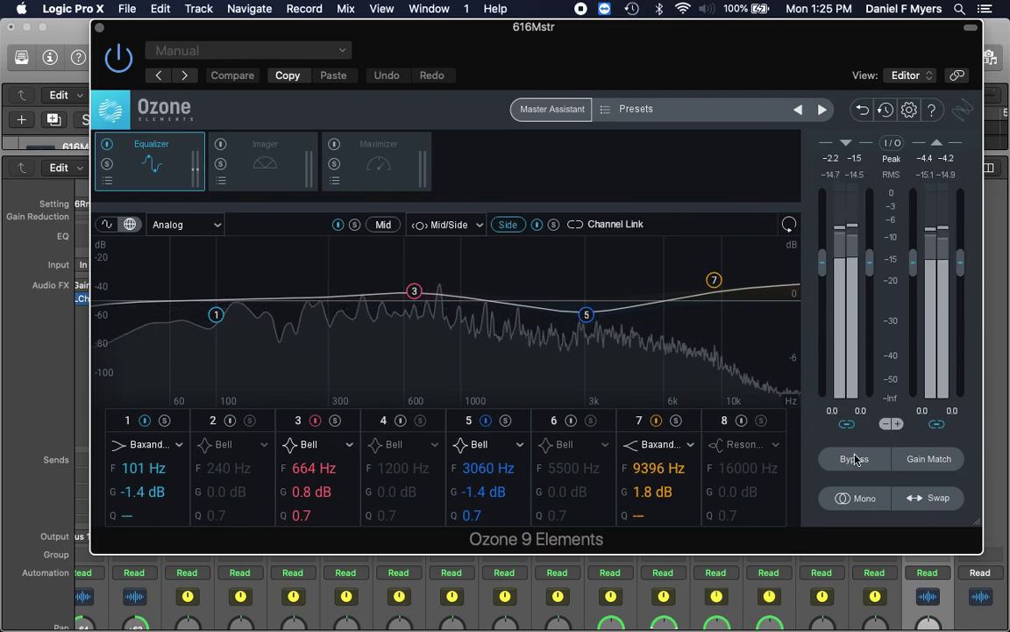
left_click(100, 28)
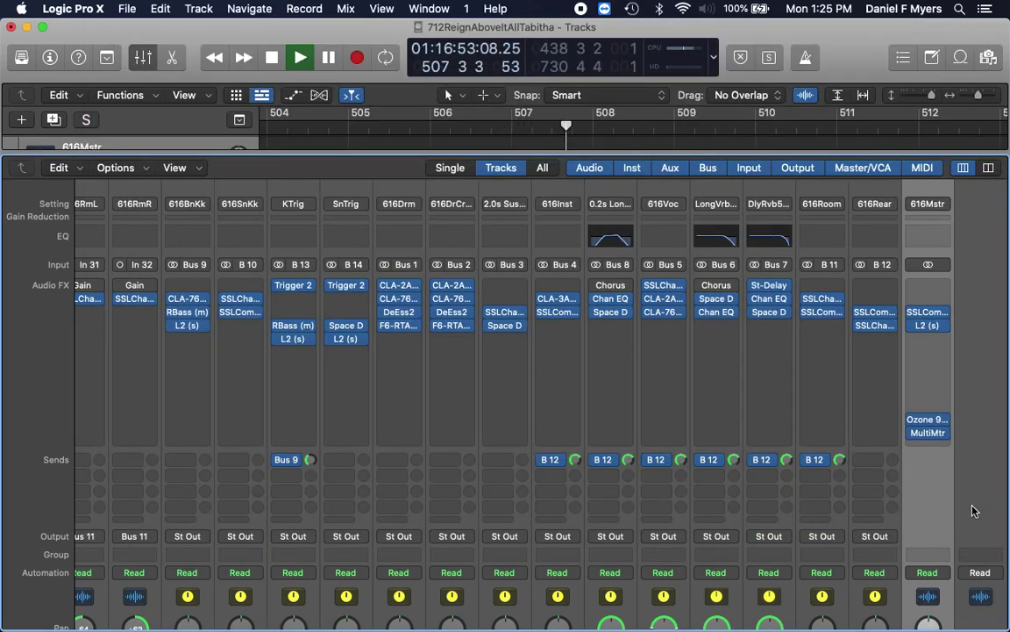
Step: Reset the peak level readings on the mixer channels during playback
scroll(972, 511, "down", 5)
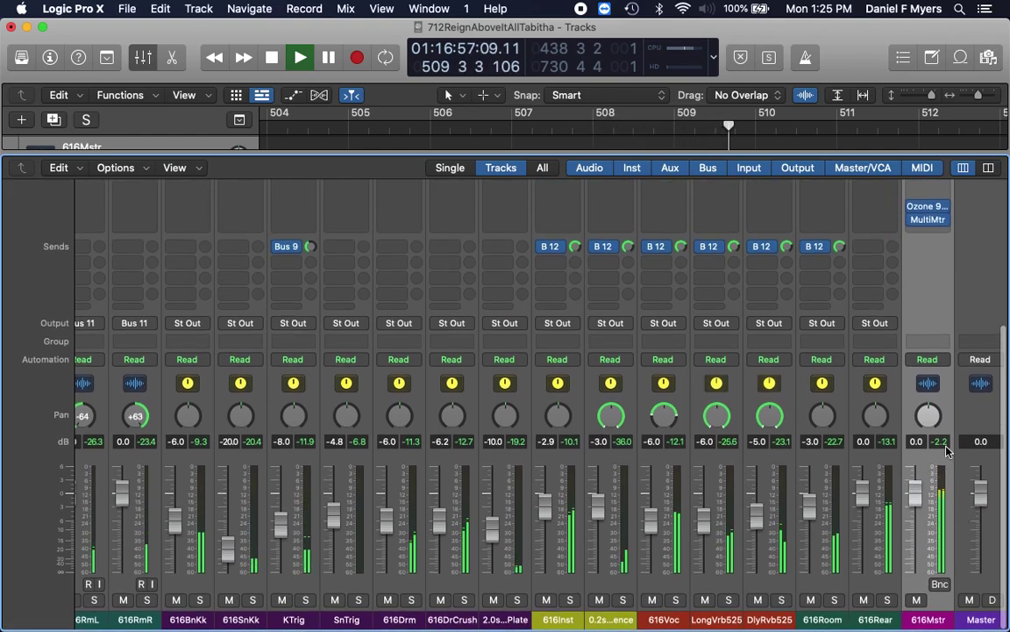
left_click(942, 442)
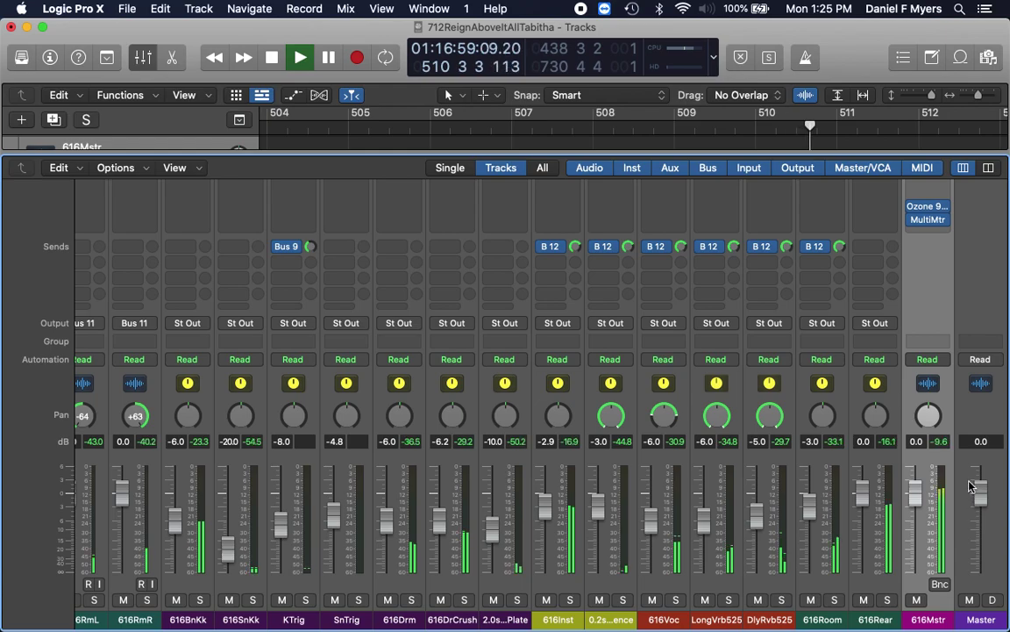